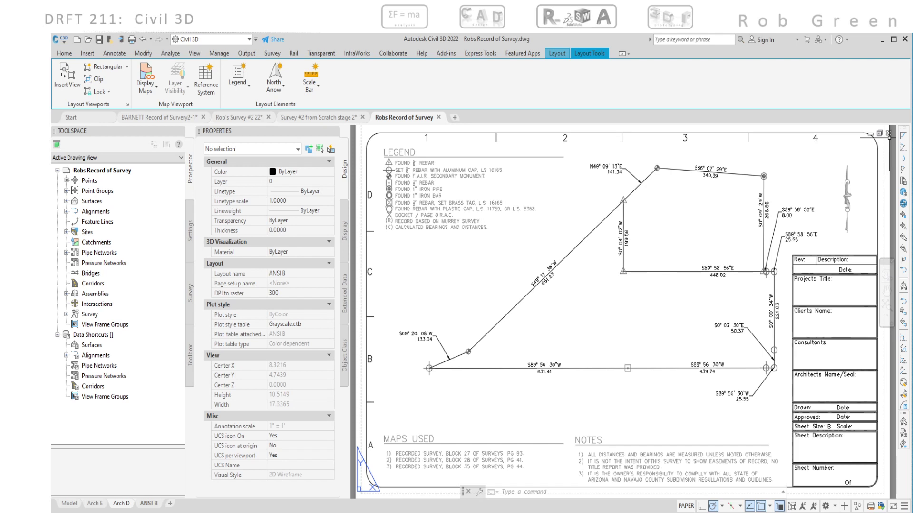
- Save the drawing as 'Robs Example' in the DRFT 211 > Wk 2 folder
{"action": "left_click", "coordinate": [56, 39]}
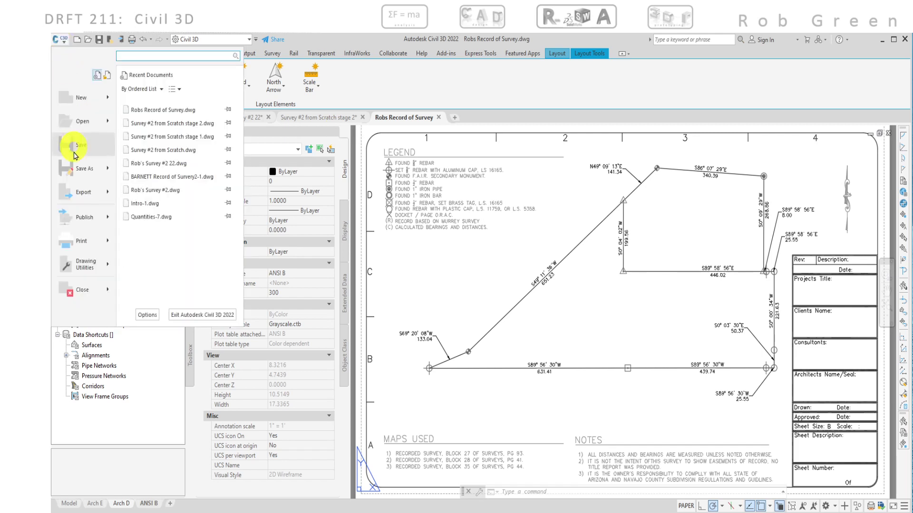
{"action": "left_click", "coordinate": [74, 170]}
{"action": "key", "text": "ctrl+shift+s"}
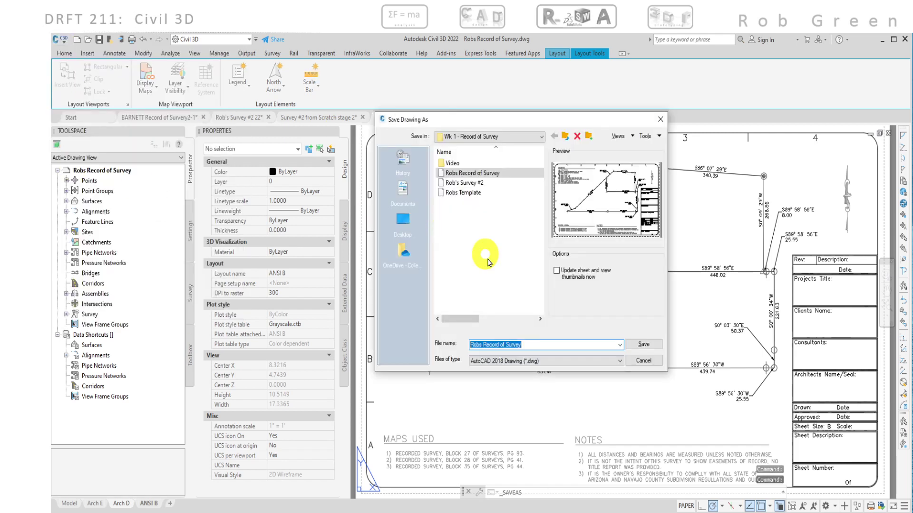
{"action": "left_click", "coordinate": [540, 137]}
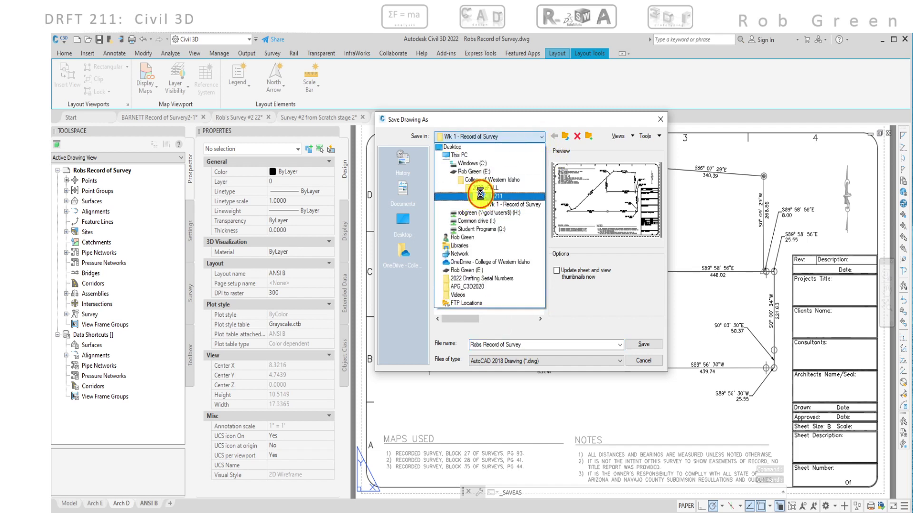
{"action": "left_click", "coordinate": [483, 195]}
{"action": "double_click", "coordinate": [480, 195]}
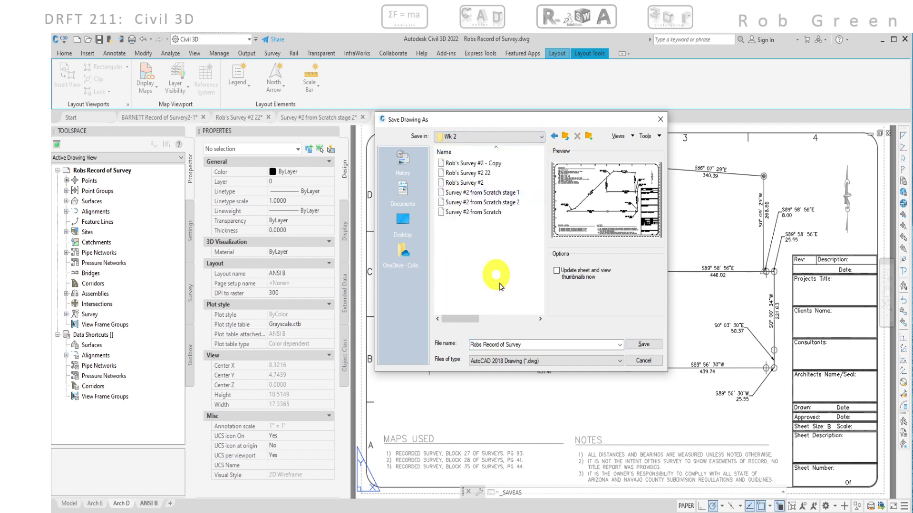
{"action": "left_click", "coordinate": [518, 347]}
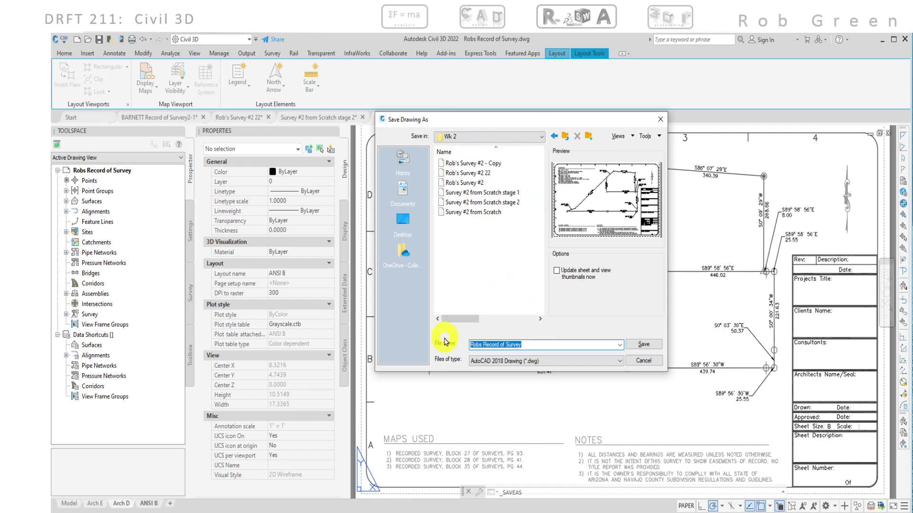
{"action": "type", "text": "Robs Example"}
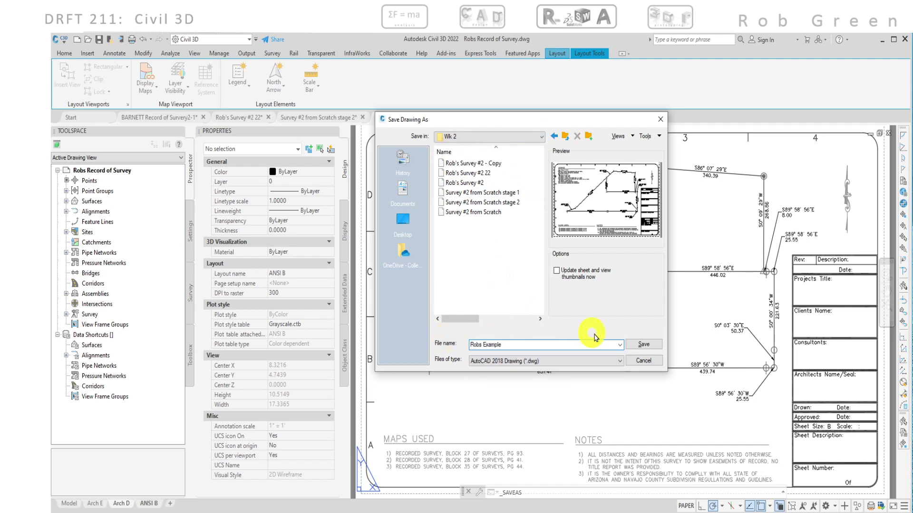
{"action": "left_click", "coordinate": [644, 345]}
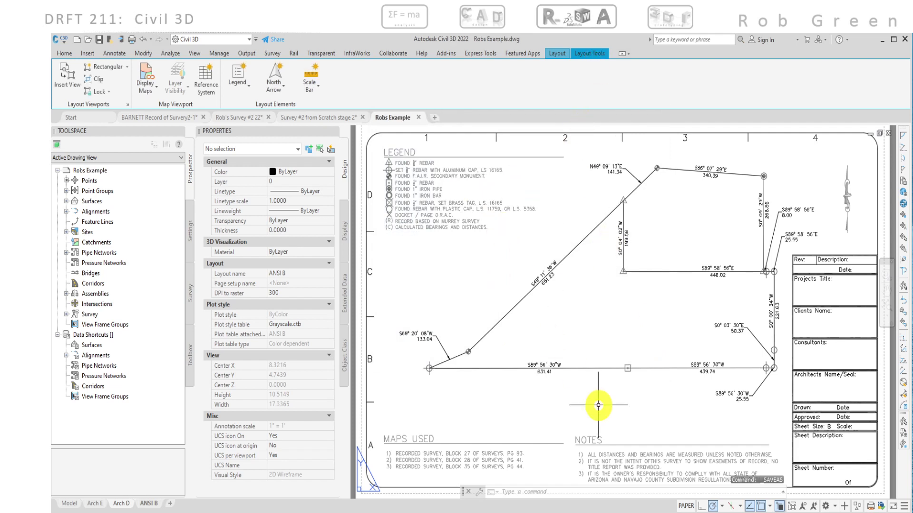
- Erase the MAPS USED and NOTES text blocks from the sheet
{"action": "scroll", "coordinate": [640, 421], "scroll_direction": "down", "scroll_amount": 3}
{"action": "scroll", "coordinate": [638, 367], "scroll_direction": "up", "scroll_amount": 1}
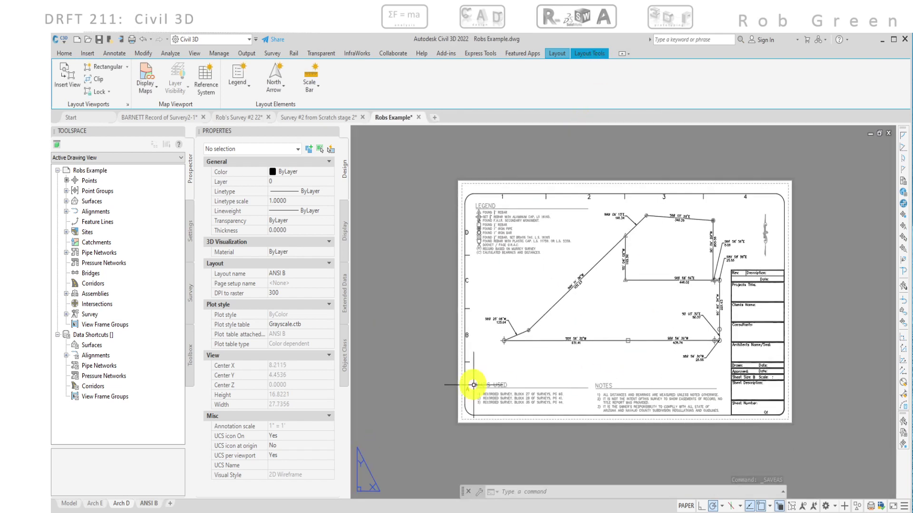
{"action": "scroll", "coordinate": [506, 391], "scroll_direction": "up", "scroll_amount": 4}
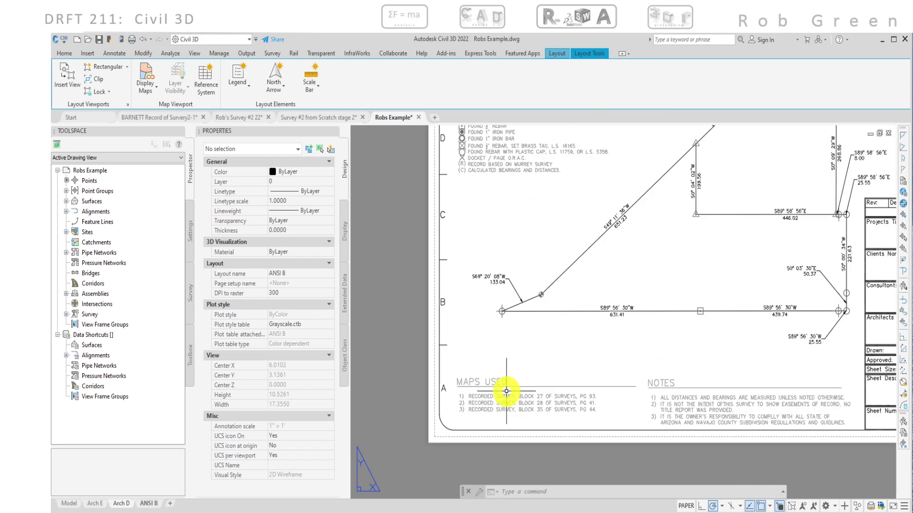
{"action": "left_click", "coordinate": [453, 360]}
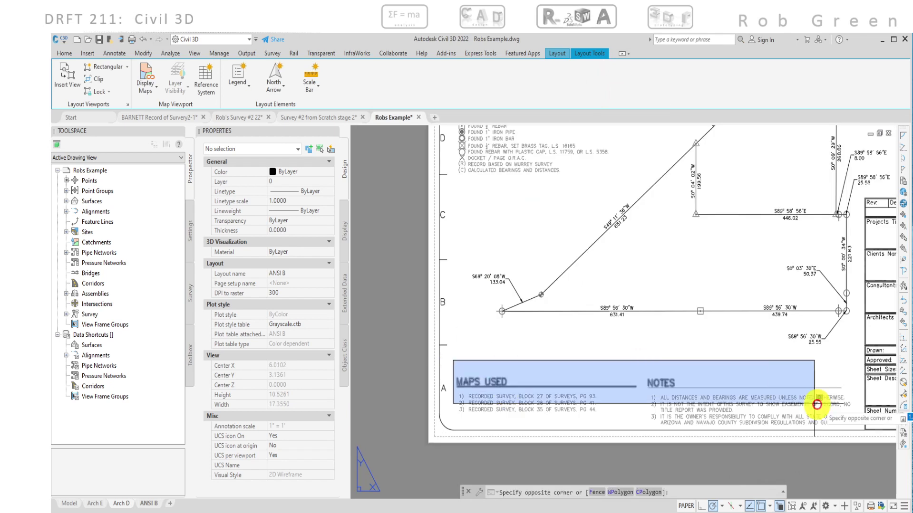
{"action": "left_click", "coordinate": [855, 431]}
{"action": "key", "text": "Delete"}
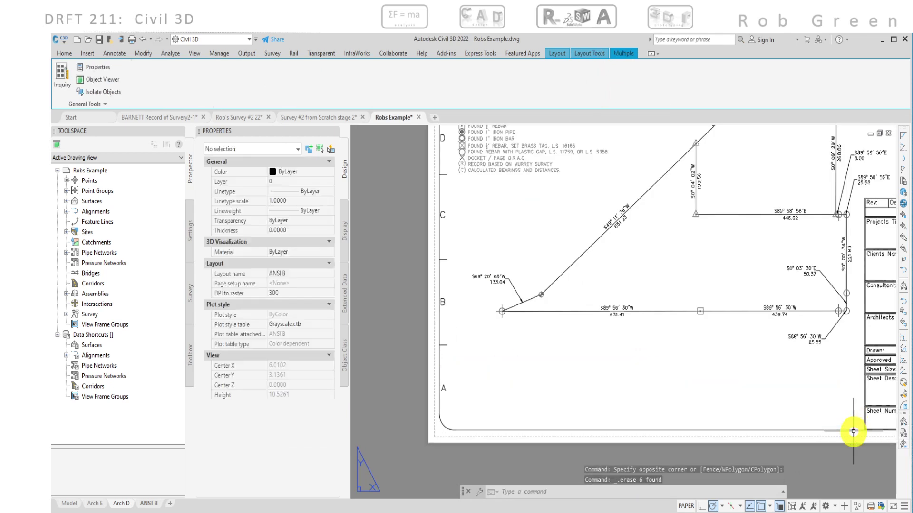
- Delete the north arrow block and pan back to the legend
{"action": "mouse_move", "coordinate": [789, 372]}
{"action": "middle_mouse_down"}
{"action": "mouse_move", "coordinate": [789, 445]}
{"action": "mouse_move", "coordinate": [756, 415]}
{"action": "mouse_move", "coordinate": [609, 403]}
{"action": "middle_mouse_up"}
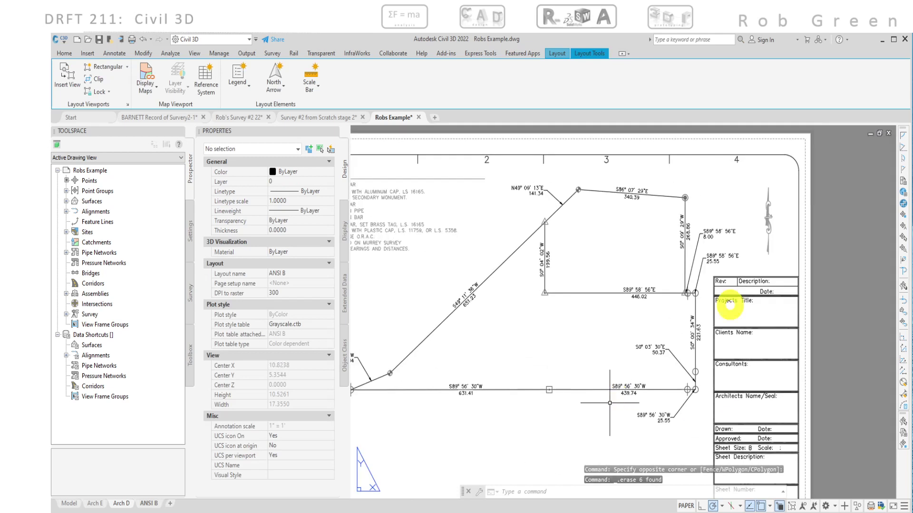
{"action": "left_click", "coordinate": [768, 209]}
{"action": "key", "text": "Delete"}
{"action": "middle_click_drag", "start_coordinate": [758, 232], "coordinate": [846, 216]}
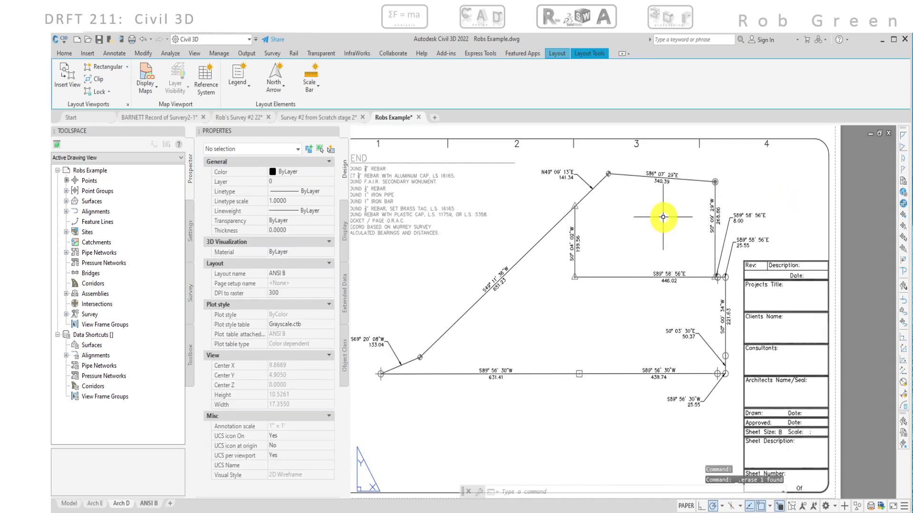
{"action": "middle_click_drag", "start_coordinate": [663, 214], "coordinate": [727, 202]}
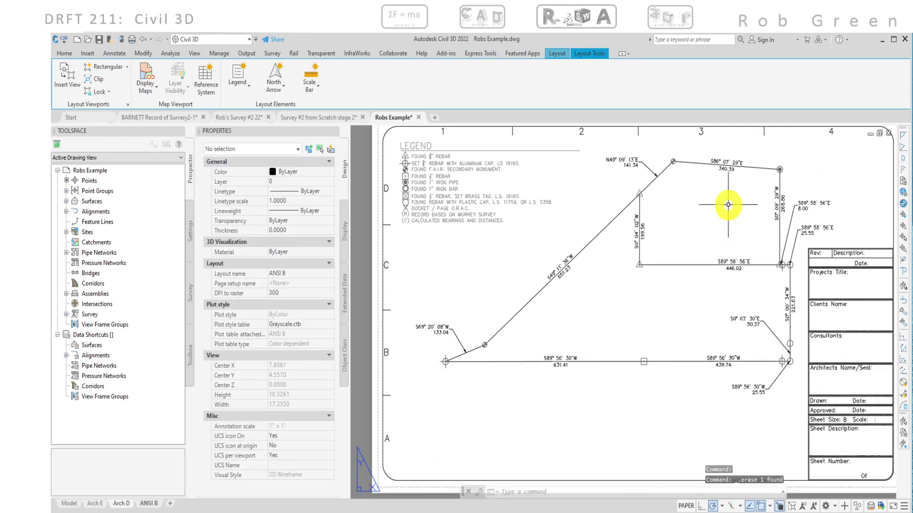
- In model space, erase the survey linework and leftover objects
{"action": "left_click", "coordinate": [69, 503]}
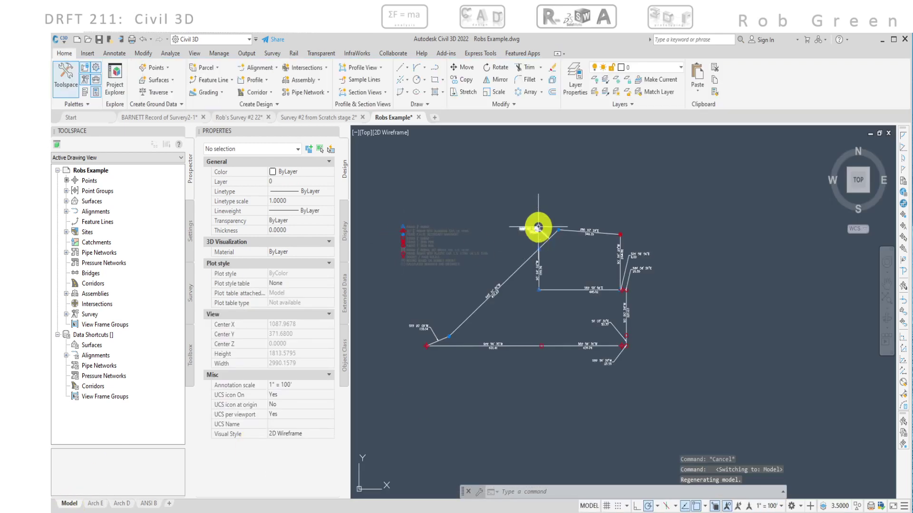
{"action": "left_click", "coordinate": [664, 360]}
{"action": "left_click", "coordinate": [520, 204]}
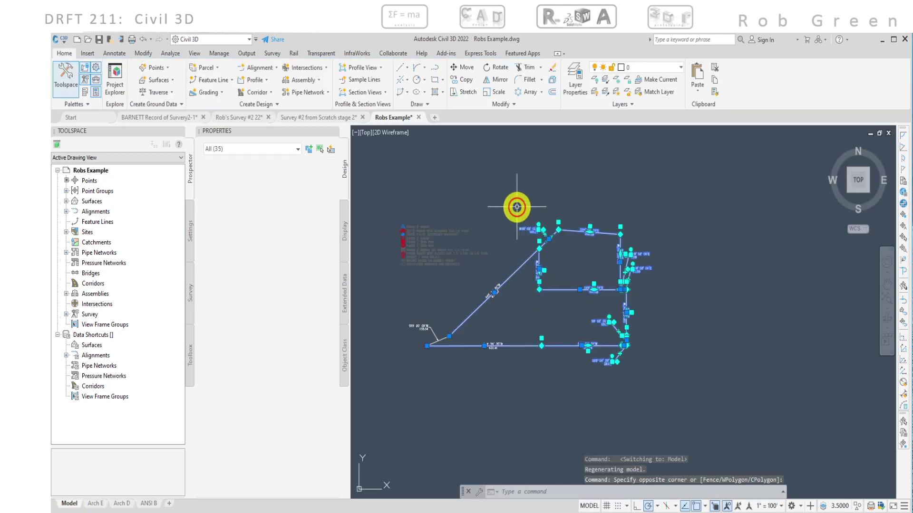
{"action": "key", "text": "Delete"}
{"action": "left_click", "coordinate": [486, 371]}
{"action": "left_click", "coordinate": [454, 343]}
{"action": "key", "text": "Delete"}
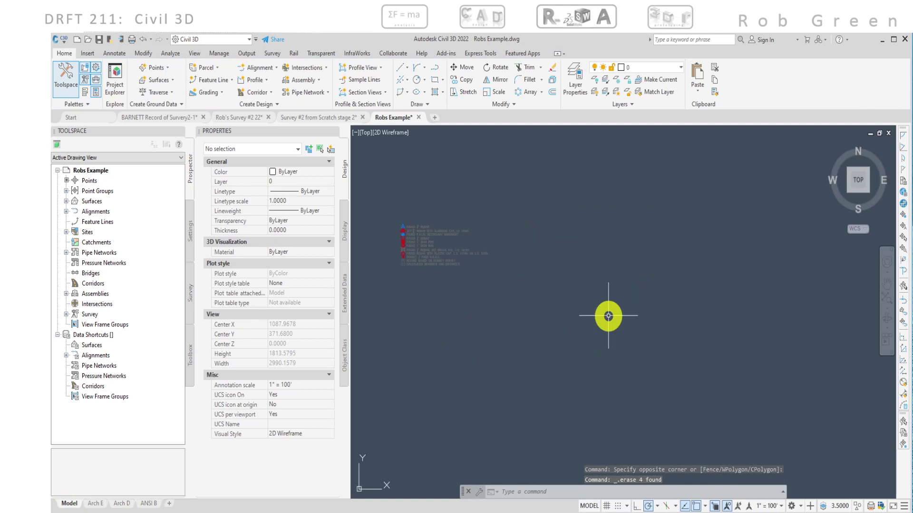
- Erase the contour lines
{"action": "scroll", "coordinate": [607, 315], "scroll_direction": "down", "scroll_amount": 5}
{"action": "left_click", "coordinate": [761, 337]}
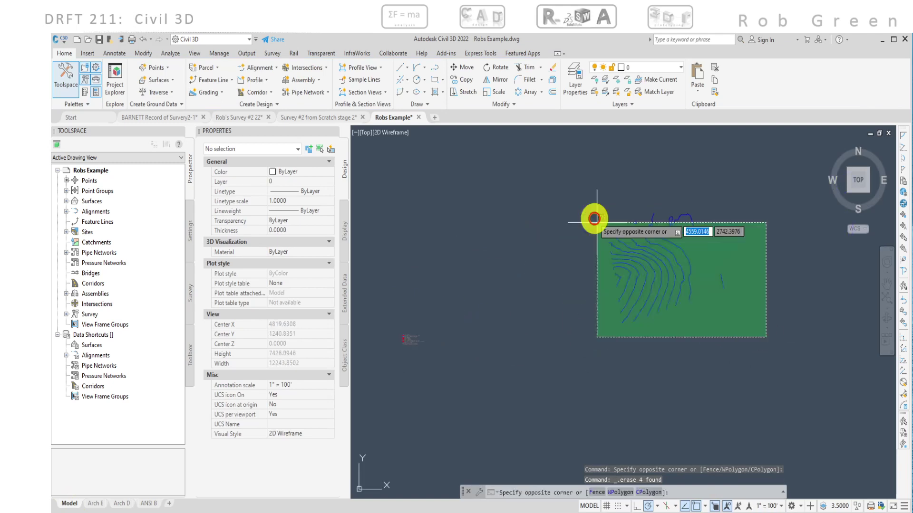
{"action": "left_click", "coordinate": [569, 192]}
{"action": "key", "text": "Delete"}
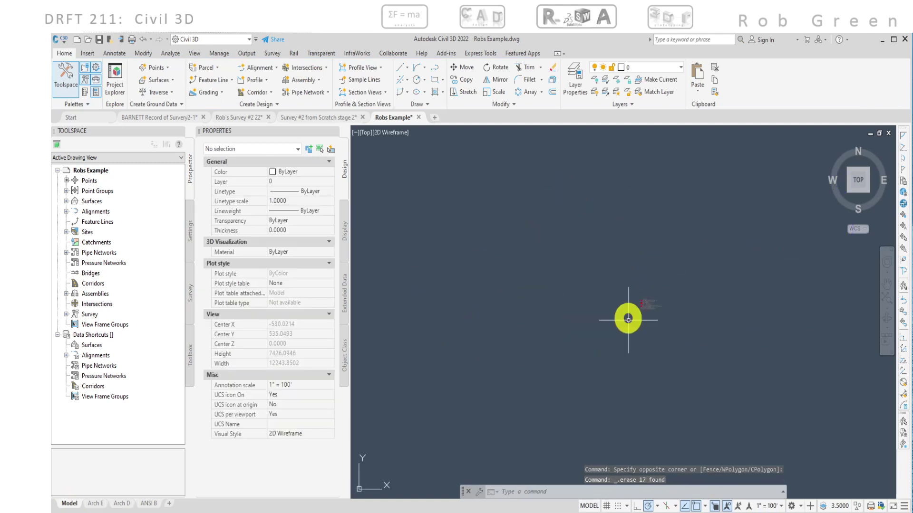
- Zoom to the legend and delete the (R)/(C) note text
{"action": "middle_click_drag", "start_coordinate": [627, 317], "coordinate": [721, 245]}
{"action": "scroll", "coordinate": [707, 236], "scroll_direction": "up", "scroll_amount": 5}
{"action": "scroll", "coordinate": [672, 251], "scroll_direction": "down", "scroll_amount": 4}
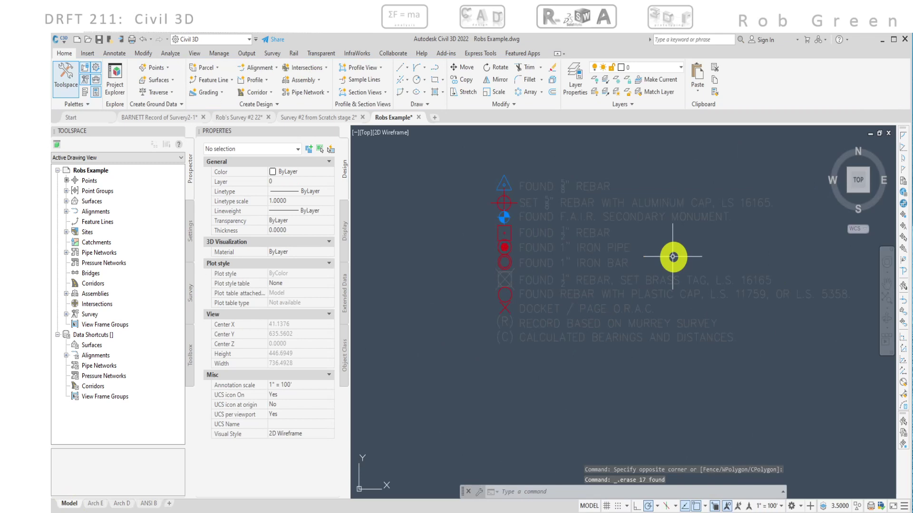
{"action": "middle_click_drag", "start_coordinate": [673, 265], "coordinate": [629, 274]}
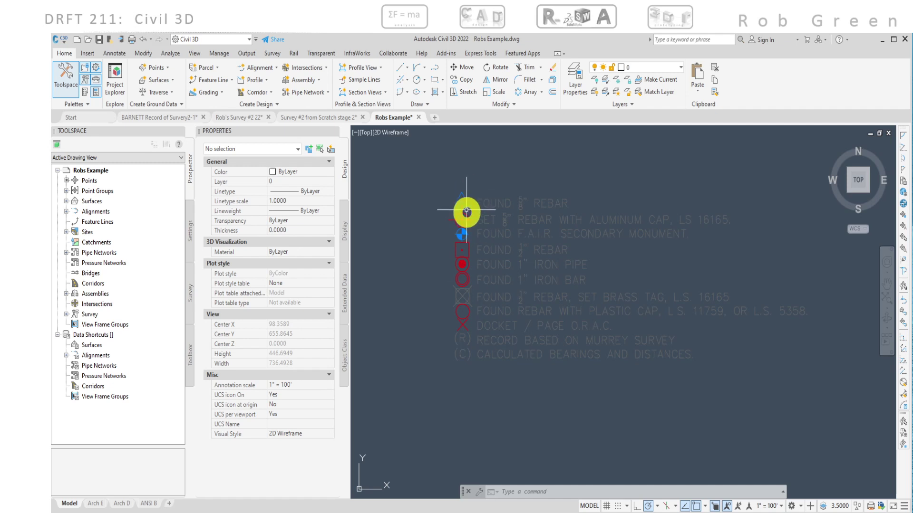
{"action": "mouse_move", "coordinate": [461, 323]}
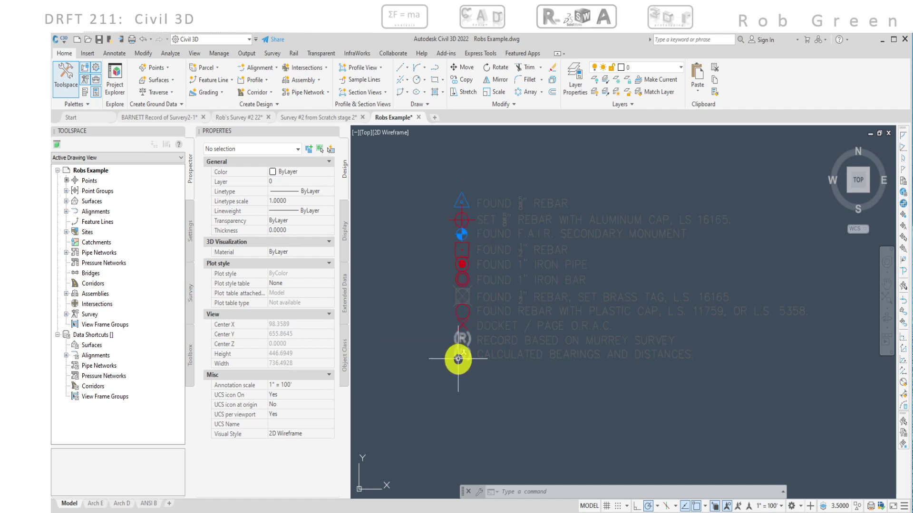
{"action": "left_click", "coordinate": [458, 358]}
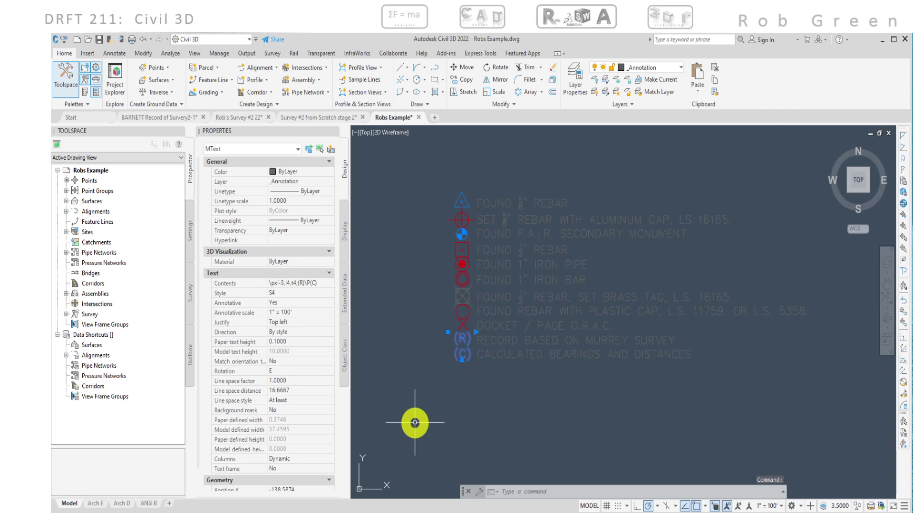
{"action": "key", "text": "Delete"}
{"action": "scroll", "coordinate": [523, 352], "scroll_direction": "down", "scroll_amount": 3}
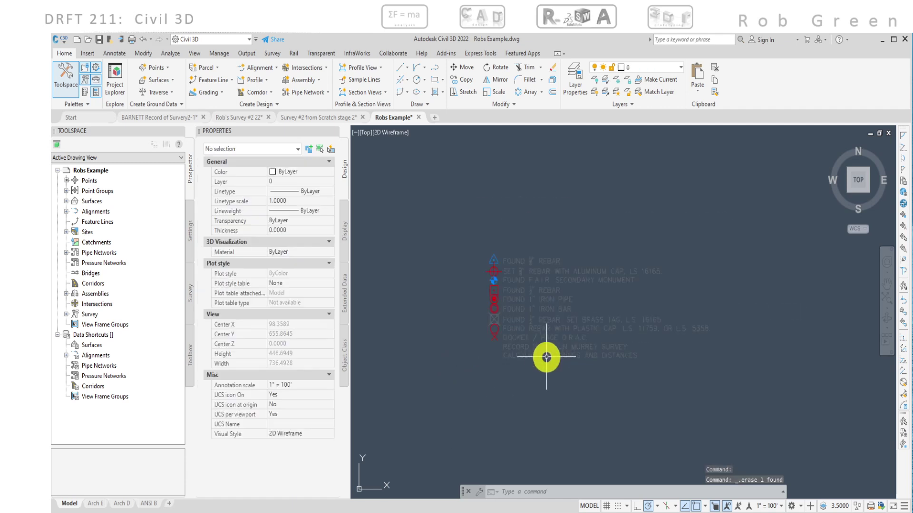
{"action": "scroll", "coordinate": [527, 338], "scroll_direction": "down", "scroll_amount": 2}
- Delete the Murrey survey and calculated bearings lines so the legend ends at DOCKET / PAGE O.R.A.C
{"action": "left_click", "coordinate": [528, 338]}
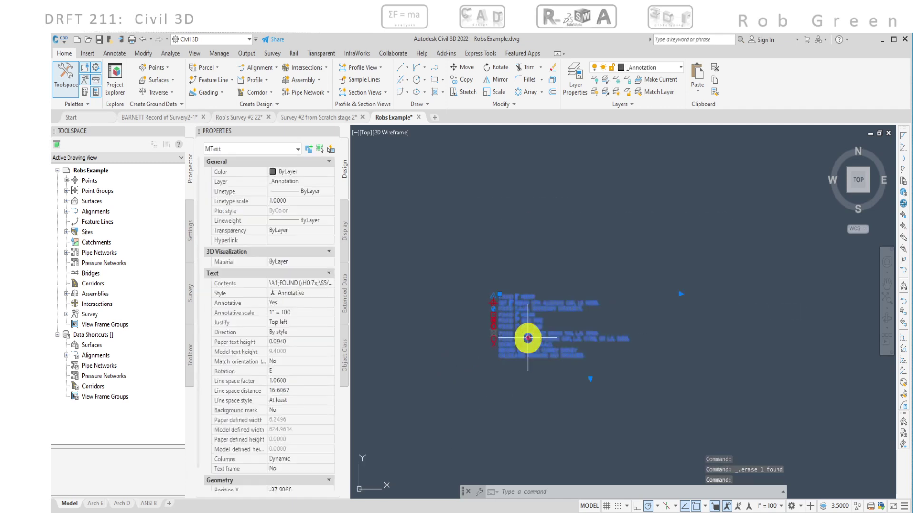
{"action": "double_click", "coordinate": [528, 338]}
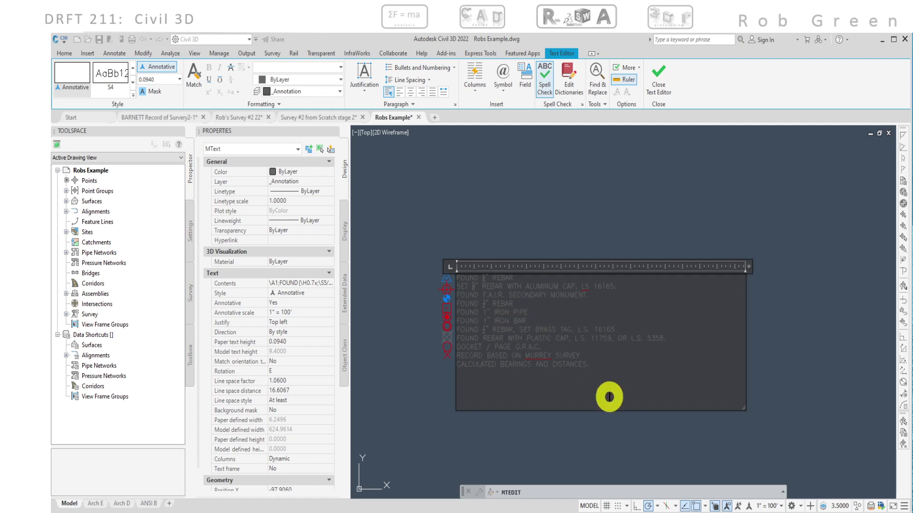
{"action": "left_click_drag", "start_coordinate": [589, 376], "coordinate": [452, 358]}
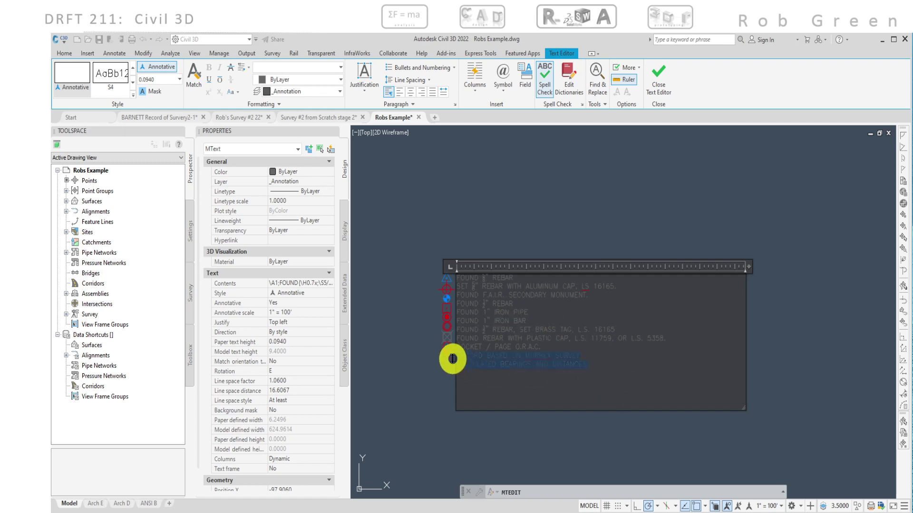
{"action": "key", "text": "Delete"}
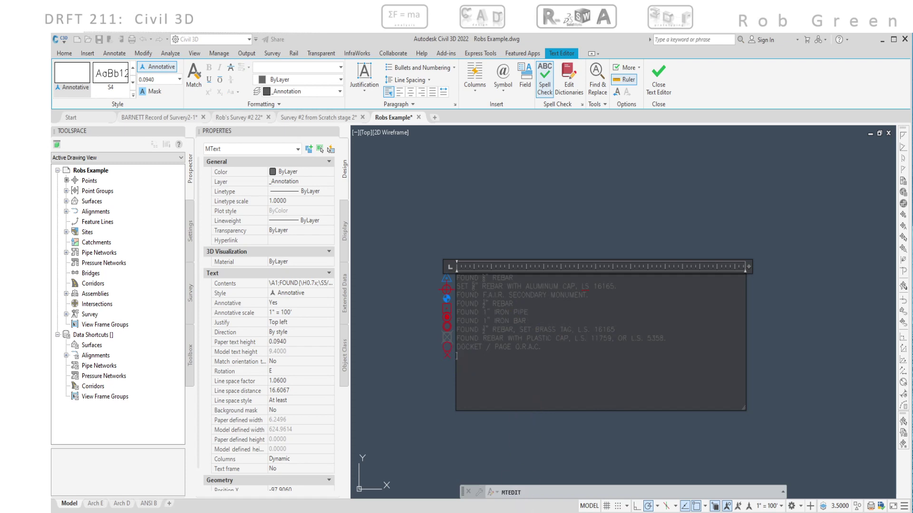
{"action": "mouse_move", "coordinate": [509, 511]}
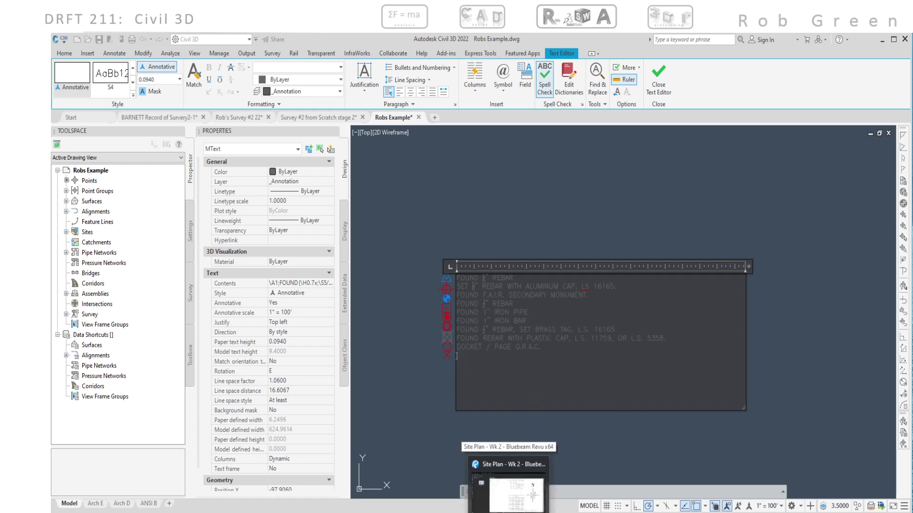
- Check the survey point legend on the Bluebeam Site Plan - Wk 2 sheet, then return to Robs Example
{"action": "left_click", "coordinate": [508, 494]}
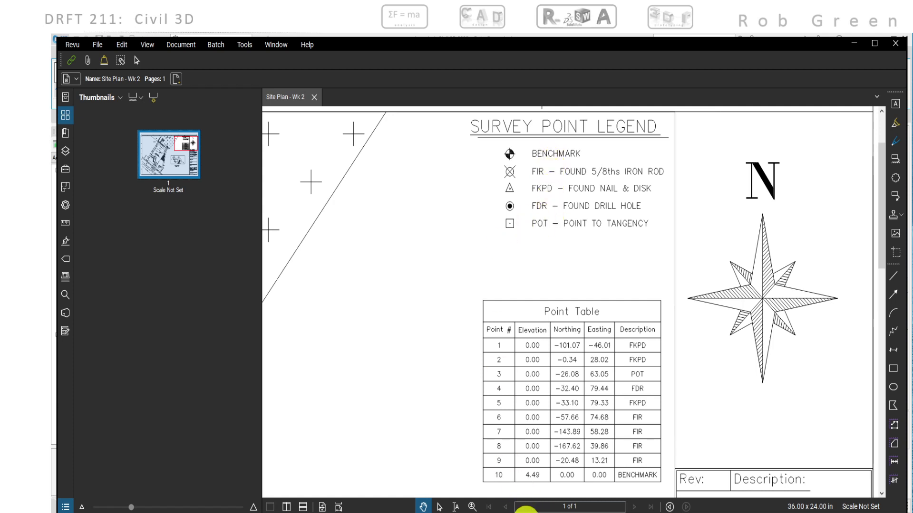
{"action": "mouse_move", "coordinate": [550, 489]}
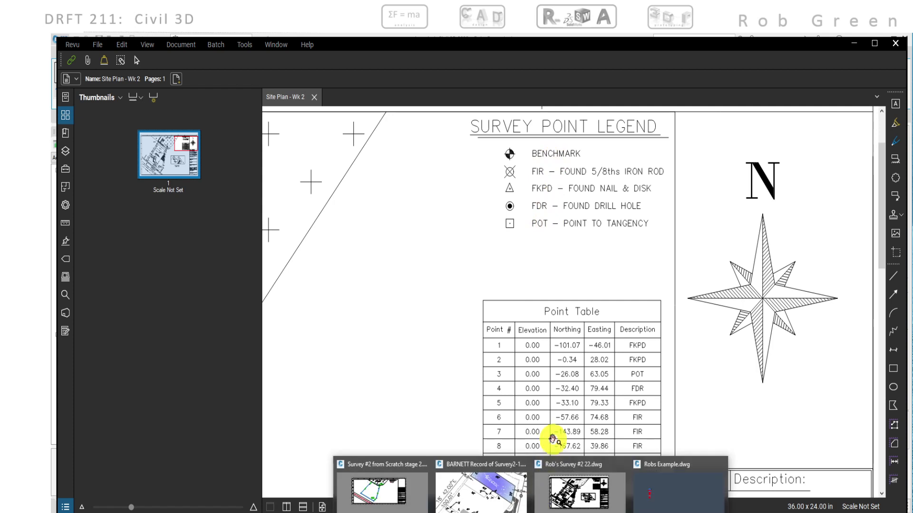
{"action": "left_click", "coordinate": [659, 497]}
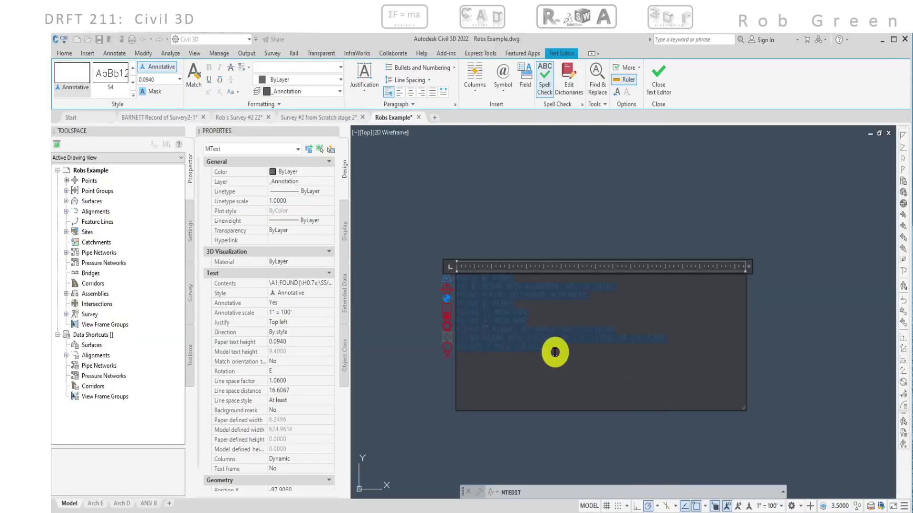
- Replace the legend note text with BENCHMARK, FIR, FKPD, FDR and POT, one per line
{"action": "key", "text": "Caps_Lock"}
{"action": "key", "text": "Delete"}
{"action": "type", "text": "BENCHMARK"}
{"action": "type", "text": "N"}
{"action": "key", "text": "BackSpace"}
{"action": "type", "text": "FIP"}
{"action": "type", "text": "FKPD -"}
{"action": "left_click", "coordinate": [538, 237]}
- Move the benchmark COGO point marker beside the BENCHMARK label
{"action": "scroll", "coordinate": [457, 323], "scroll_direction": "up", "scroll_amount": 4}
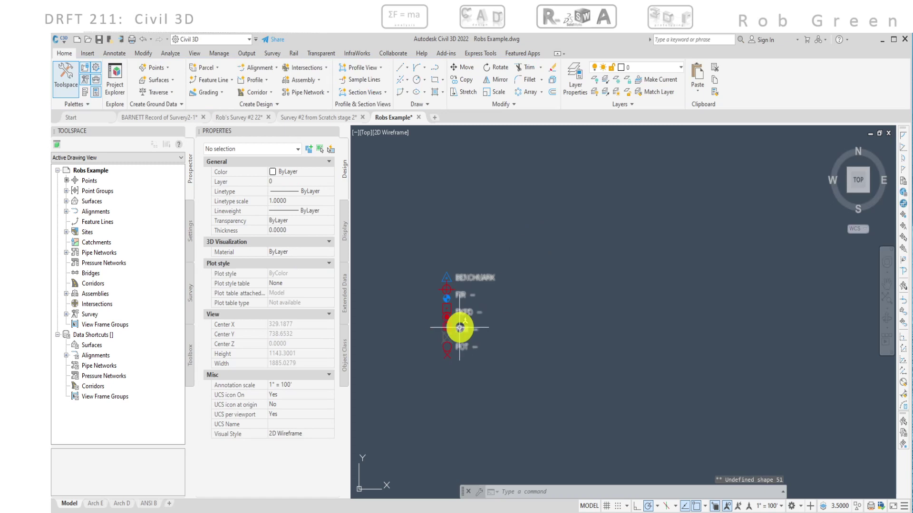
{"action": "middle_click_drag", "start_coordinate": [455, 327], "coordinate": [556, 347]}
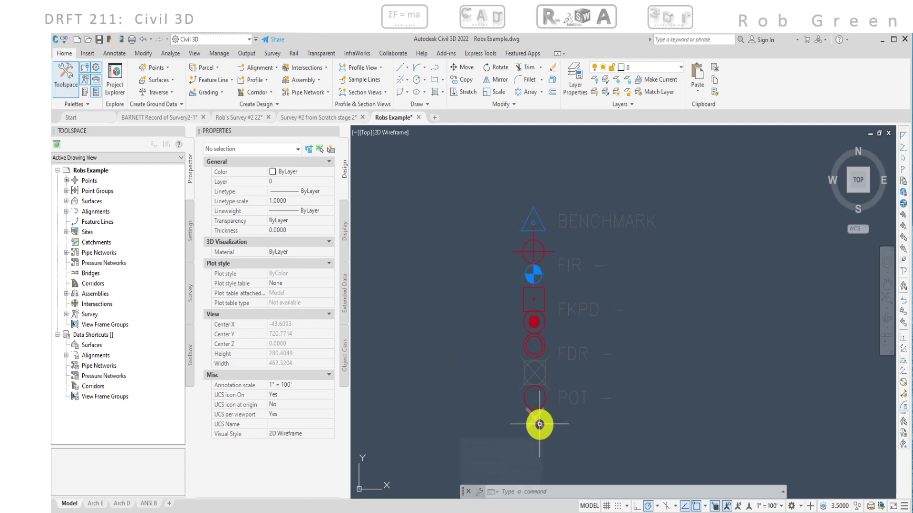
{"action": "mouse_move", "coordinate": [540, 425]}
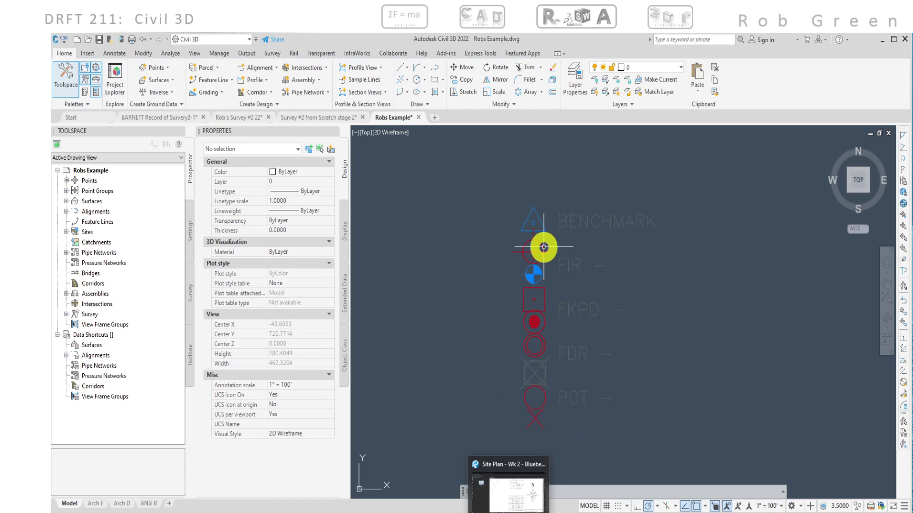
{"action": "left_click", "coordinate": [534, 276]}
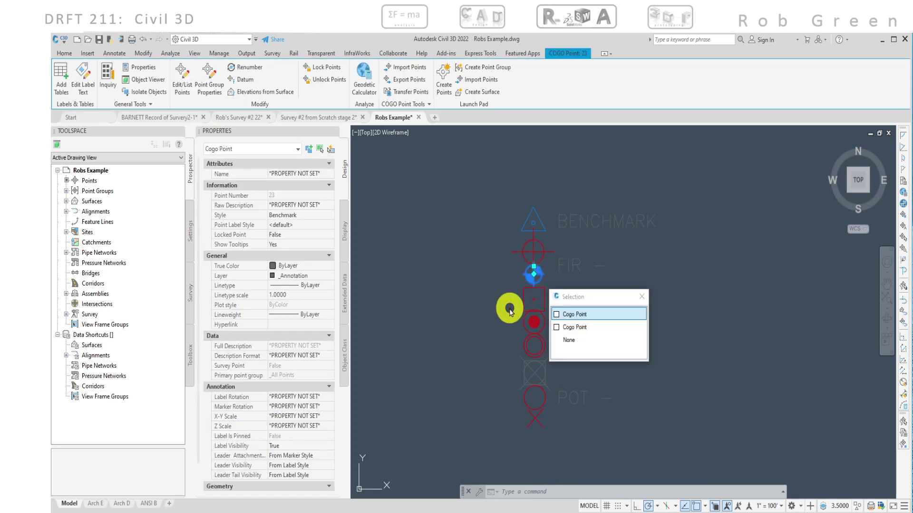
{"action": "left_click", "coordinate": [575, 314]}
{"action": "left_click", "coordinate": [534, 274]}
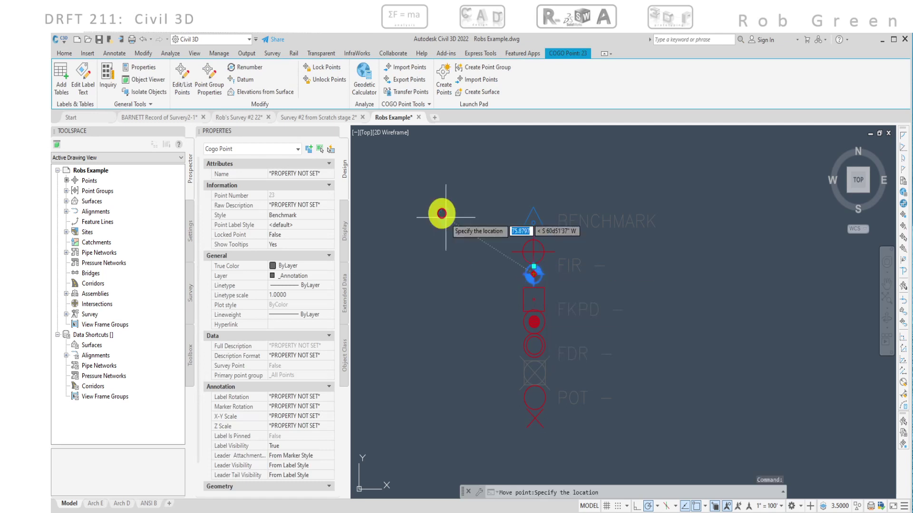
{"action": "left_click", "coordinate": [441, 211]}
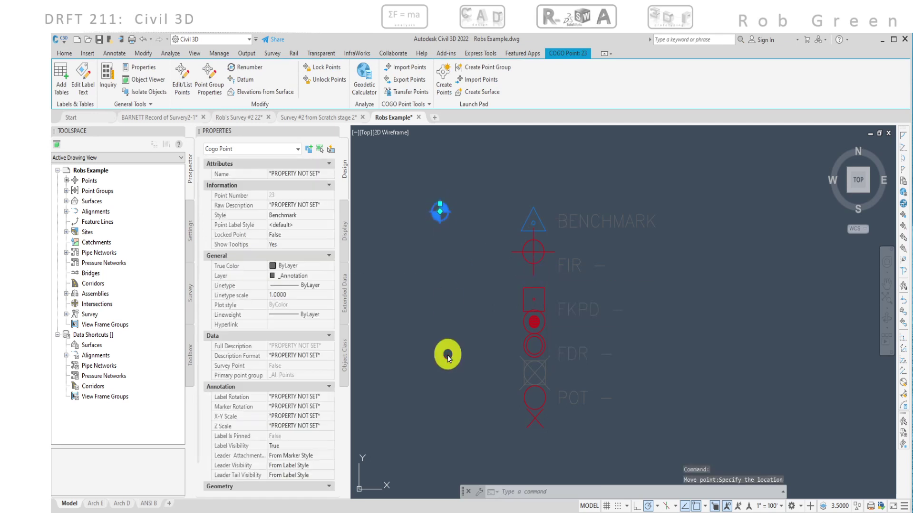
{"action": "key", "text": "Escape"}
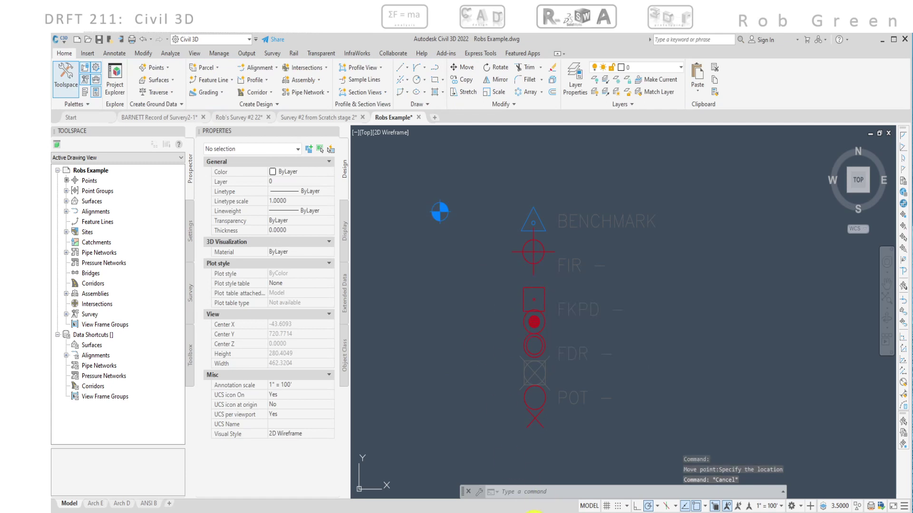
- Move the square point marker beside the FIR label
{"action": "left_click", "coordinate": [522, 296]}
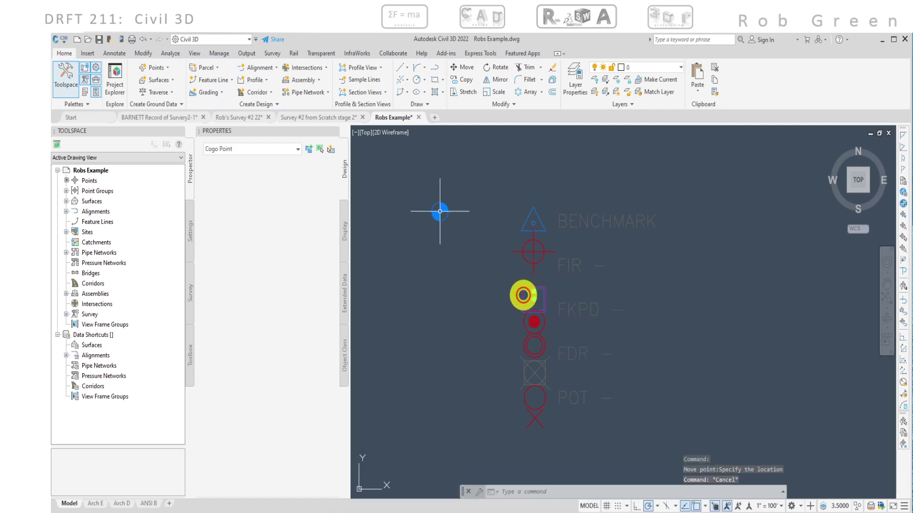
{"action": "key", "text": "Escape"}
{"action": "left_click", "coordinate": [521, 297]}
{"action": "key", "text": "Escape"}
{"action": "left_click", "coordinate": [521, 305]}
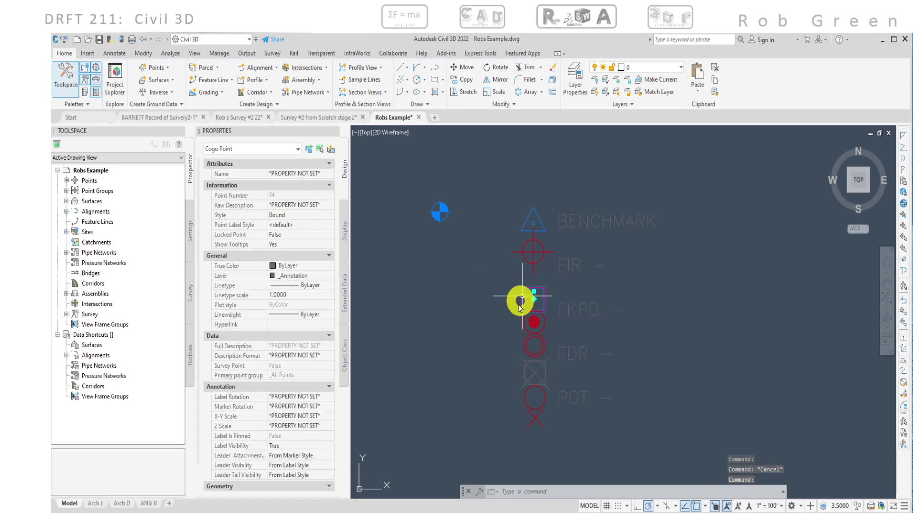
{"action": "left_click", "coordinate": [533, 299]}
{"action": "left_click", "coordinate": [437, 273]}
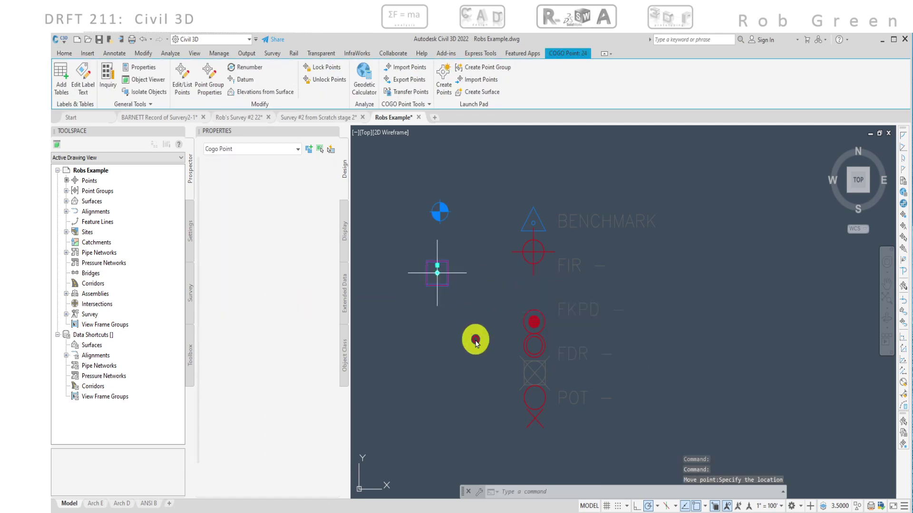
- Move the triangle point marker beside the FKPD label, then switch to Bluebeam
{"action": "left_click", "coordinate": [526, 218]}
{"action": "left_click", "coordinate": [526, 218]}
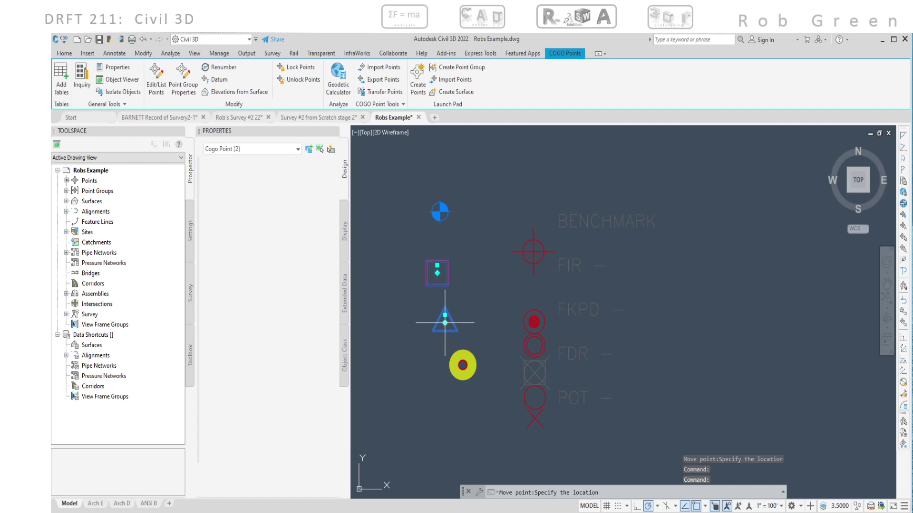
{"action": "left_click", "coordinate": [445, 322]}
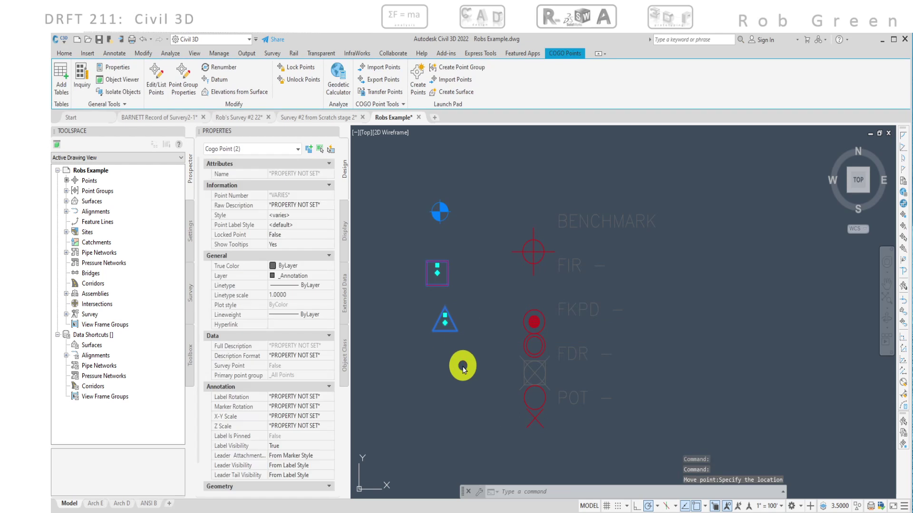
{"action": "left_click", "coordinate": [705, 508]}
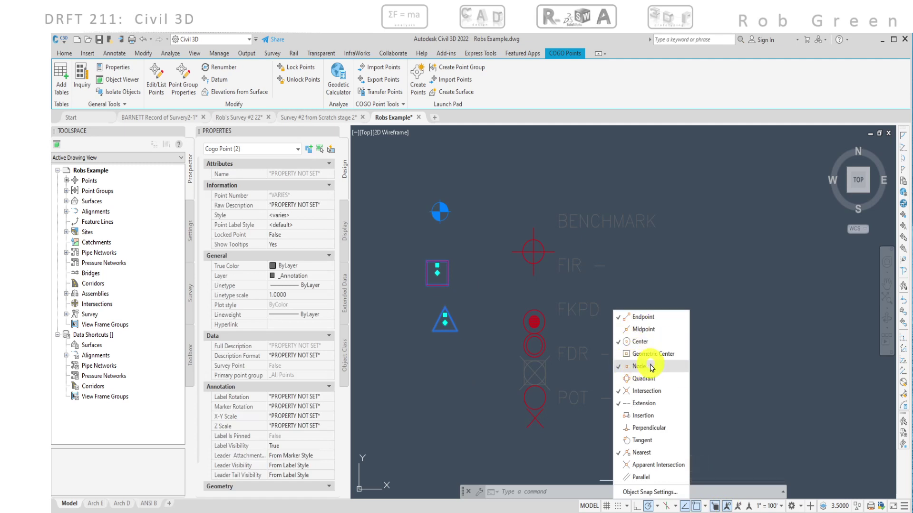
{"action": "key", "text": "Escape"}
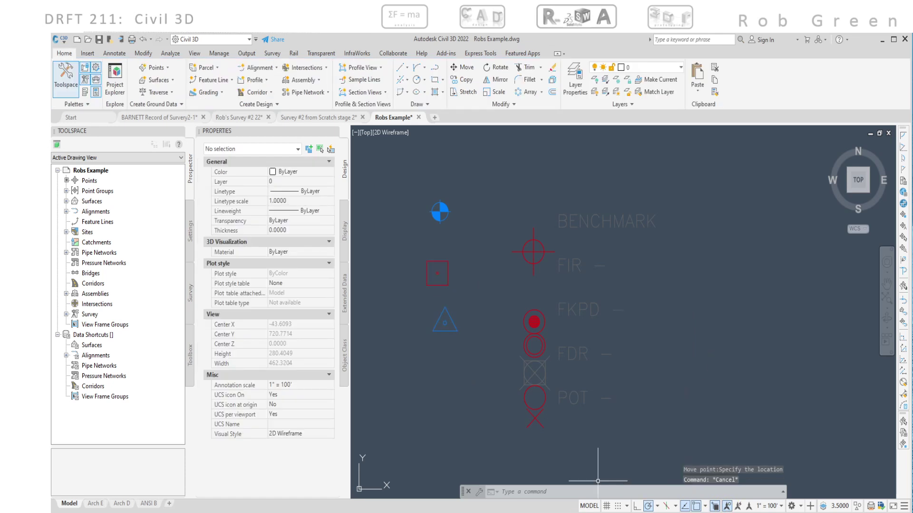
{"action": "key", "text": "alt+Tab"}
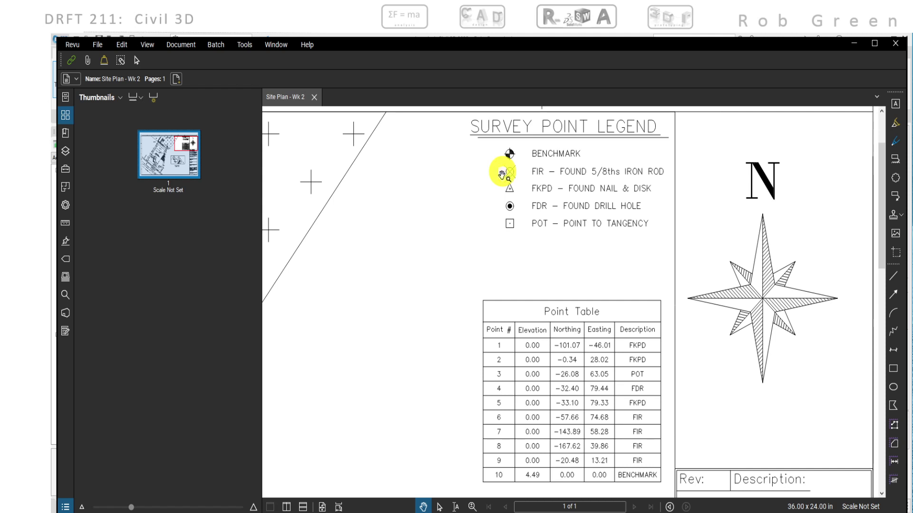
- Review the order of symbols in the Bluebeam survey point legend
{"action": "mouse_move", "coordinate": [530, 511]}
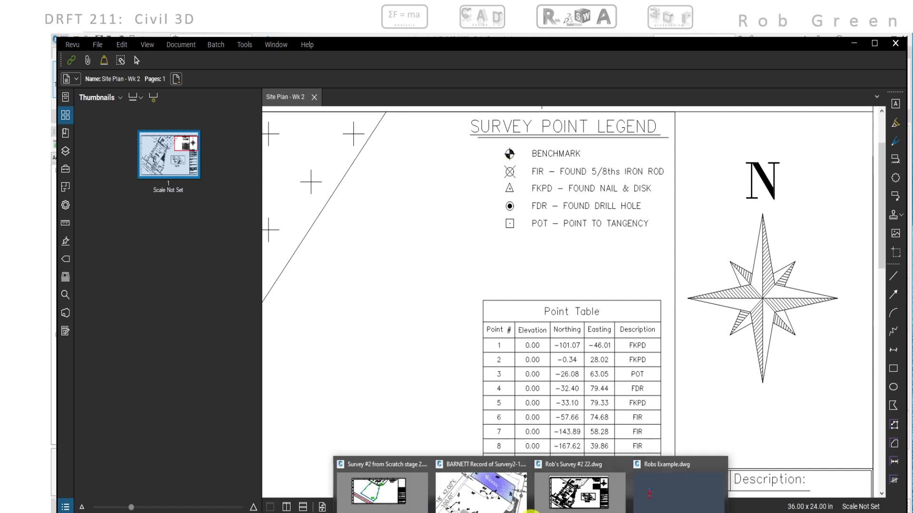
- Back in Robs Example, move the drill-hole point marker left of the FDR label
{"action": "left_click", "coordinate": [672, 490]}
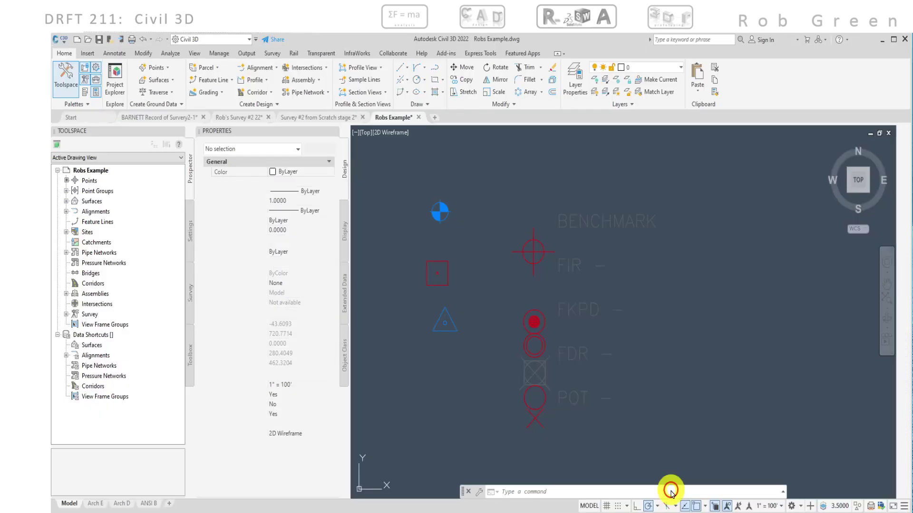
{"action": "left_click", "coordinate": [534, 323]}
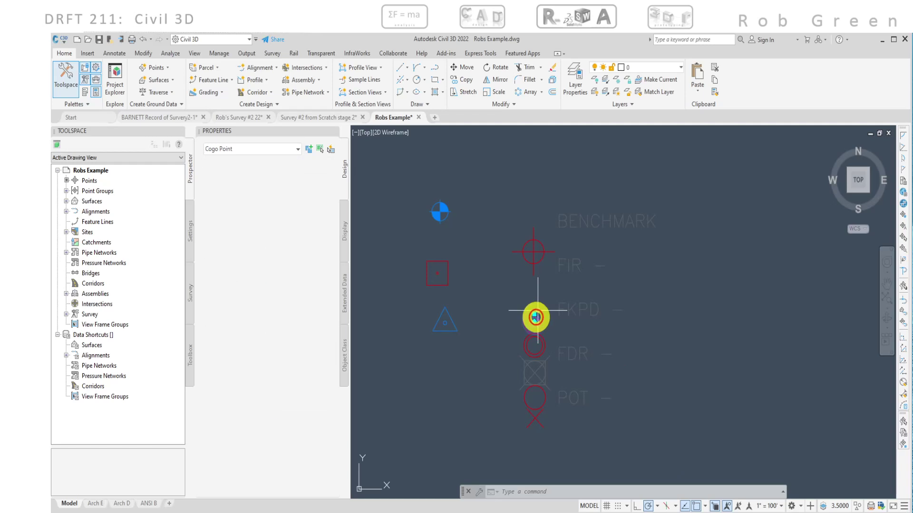
{"action": "left_click", "coordinate": [534, 323]}
{"action": "left_click", "coordinate": [436, 363]}
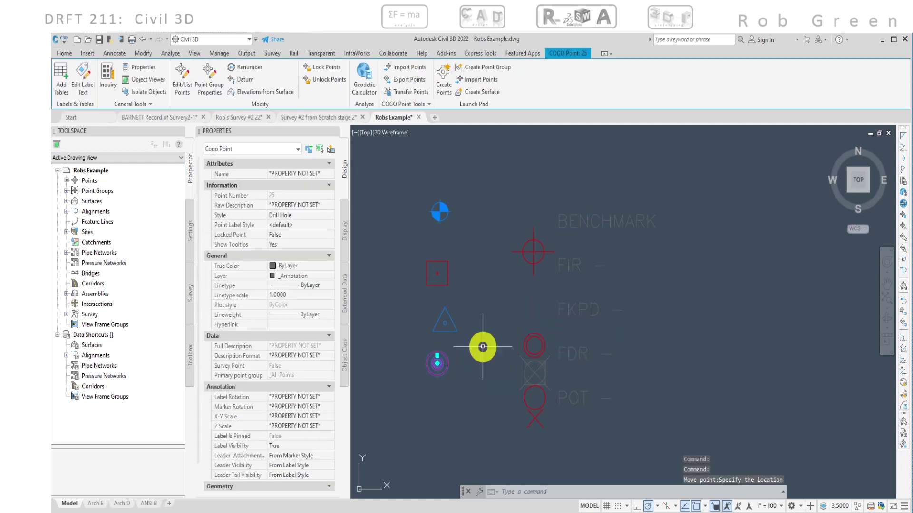
- Erase the stray point markers around the POT label
{"action": "left_click", "coordinate": [537, 423]}
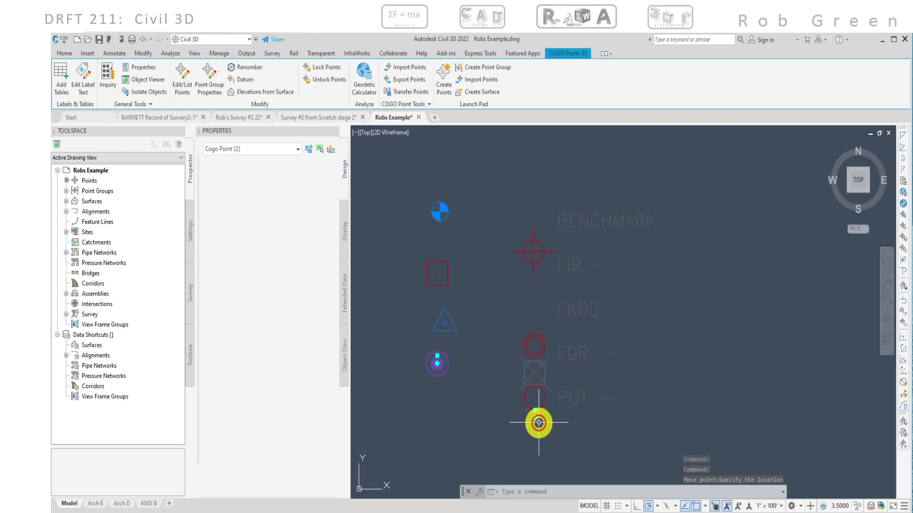
{"action": "key", "text": "Delete"}
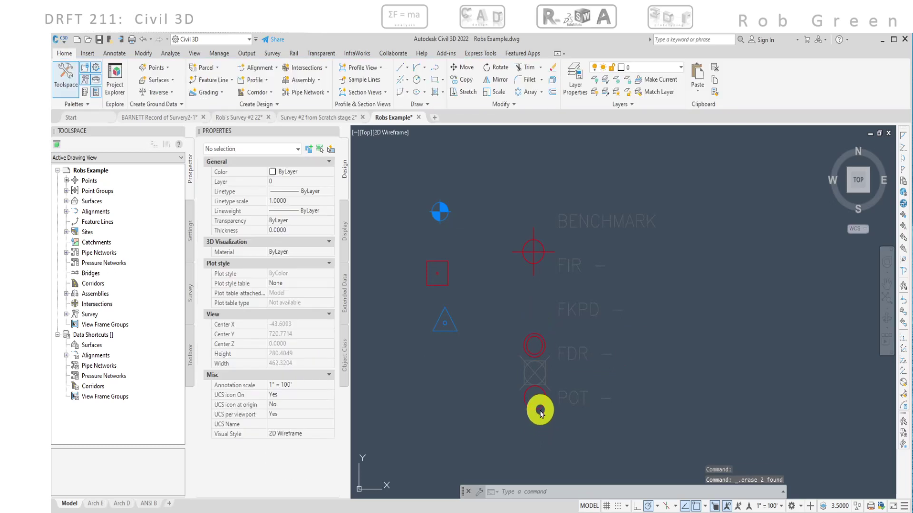
{"action": "key", "text": "alt"}
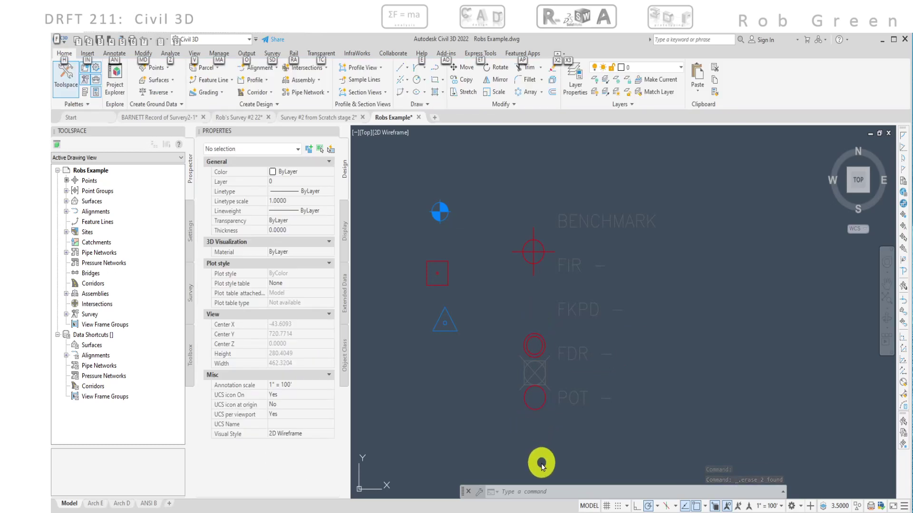
{"action": "left_click", "coordinate": [567, 455]}
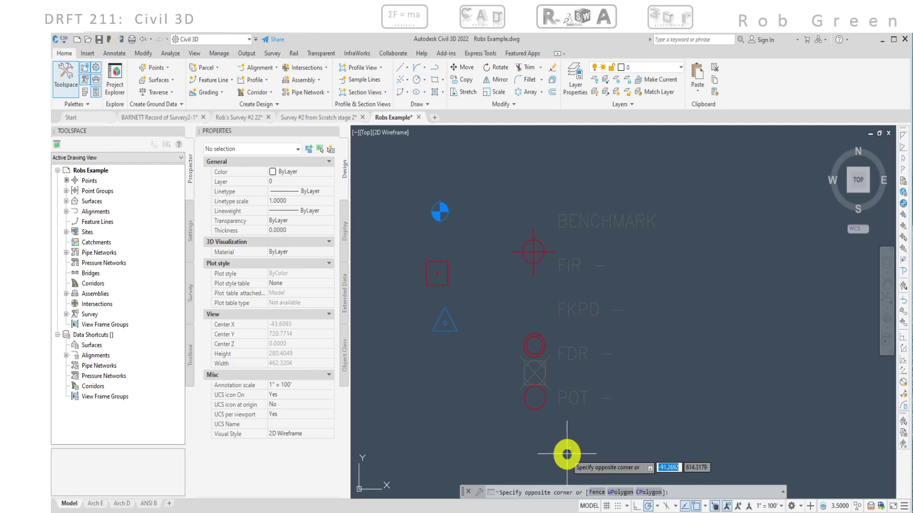
{"action": "left_click", "coordinate": [568, 454]}
{"action": "key", "text": "ctrl+z"}
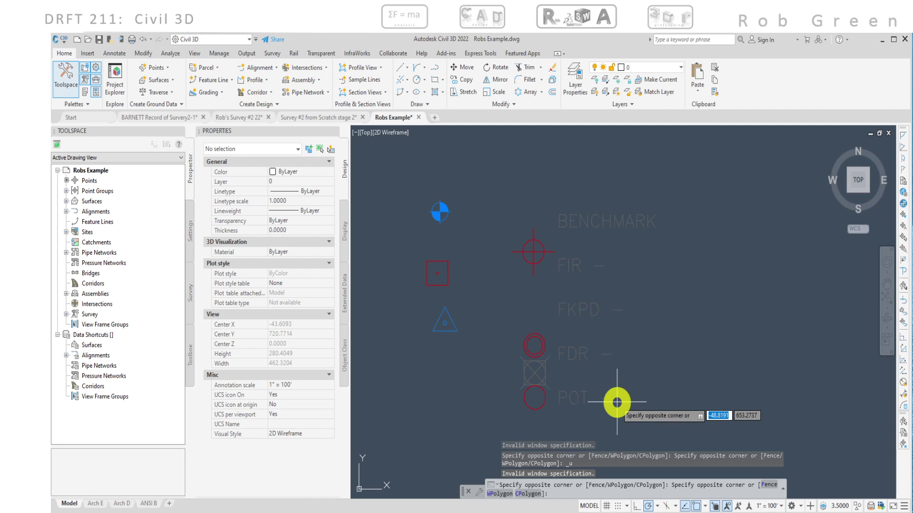
{"action": "key", "text": "Escape"}
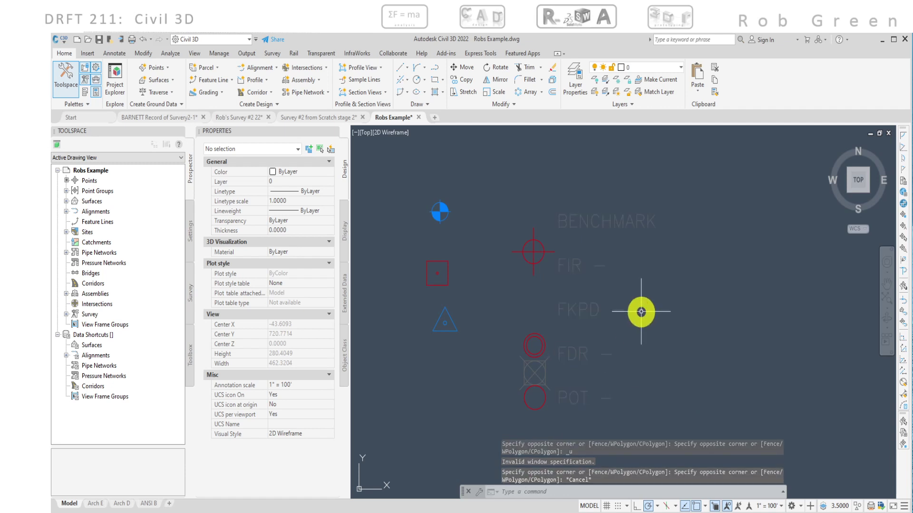
{"action": "left_click", "coordinate": [527, 405]}
{"action": "key", "text": "Delete"}
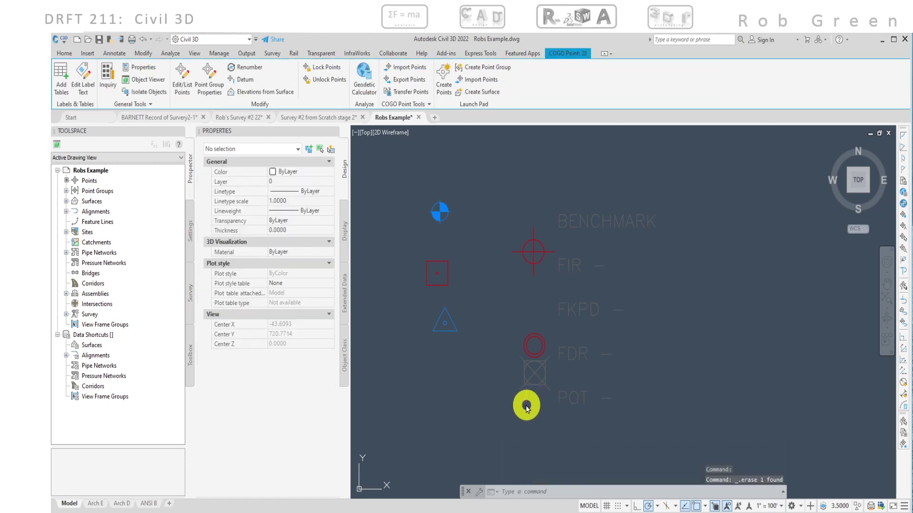
- Erase the leftover point markers beside the FDR and FIR labels
{"action": "left_click", "coordinate": [523, 373]}
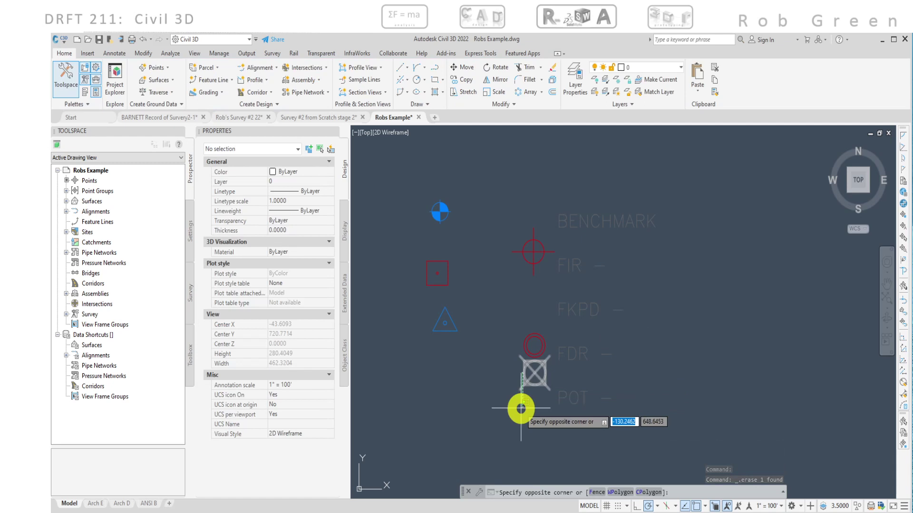
{"action": "key", "text": "Escape"}
{"action": "key", "text": "Escape"}
{"action": "left_click", "coordinate": [528, 386]}
{"action": "key", "text": "Escape"}
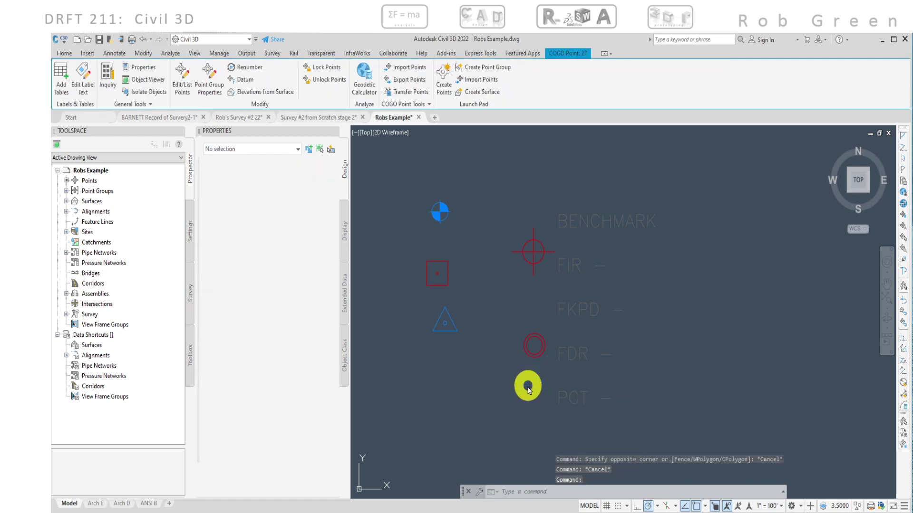
{"action": "left_click", "coordinate": [522, 393]}
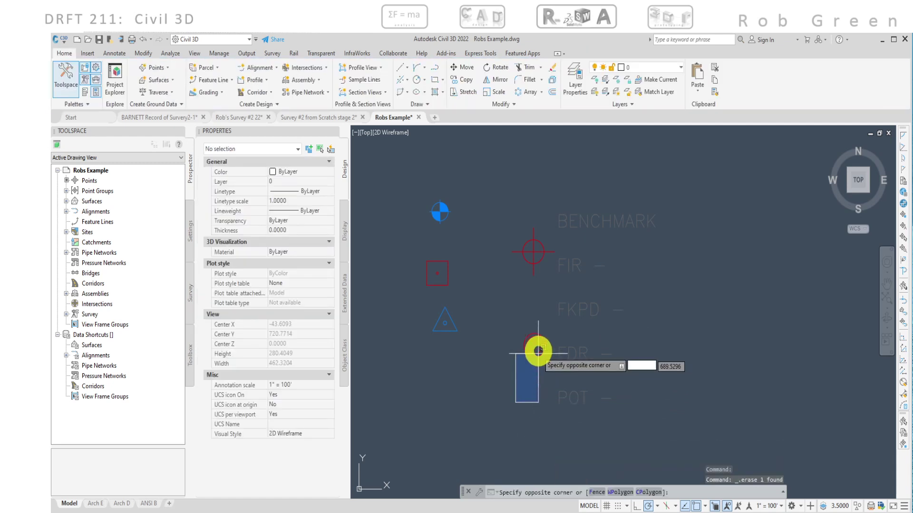
{"action": "left_click", "coordinate": [549, 327]}
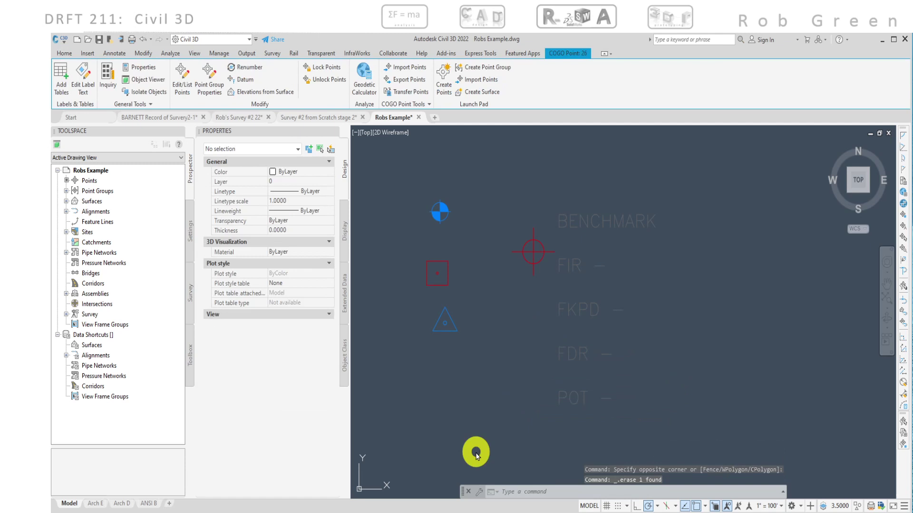
{"action": "key", "text": "Delete"}
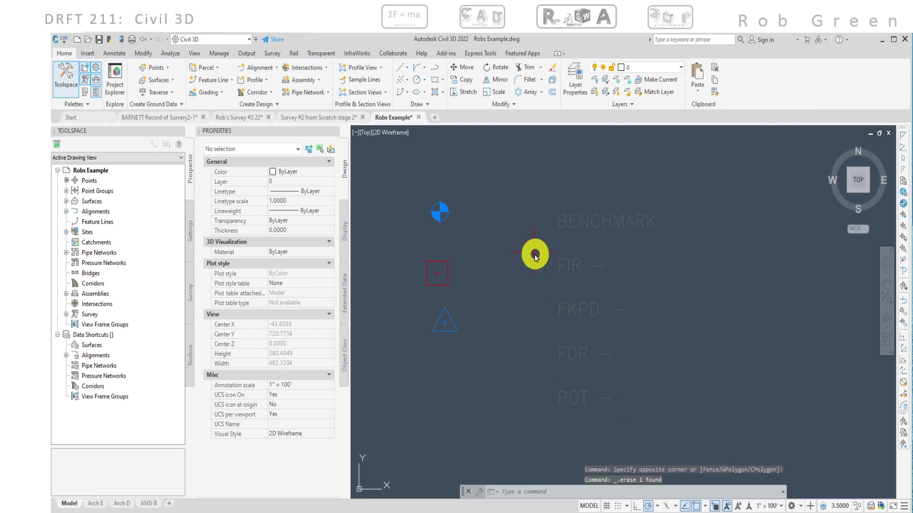
{"action": "left_click", "coordinate": [532, 258]}
{"action": "key", "text": "Delete"}
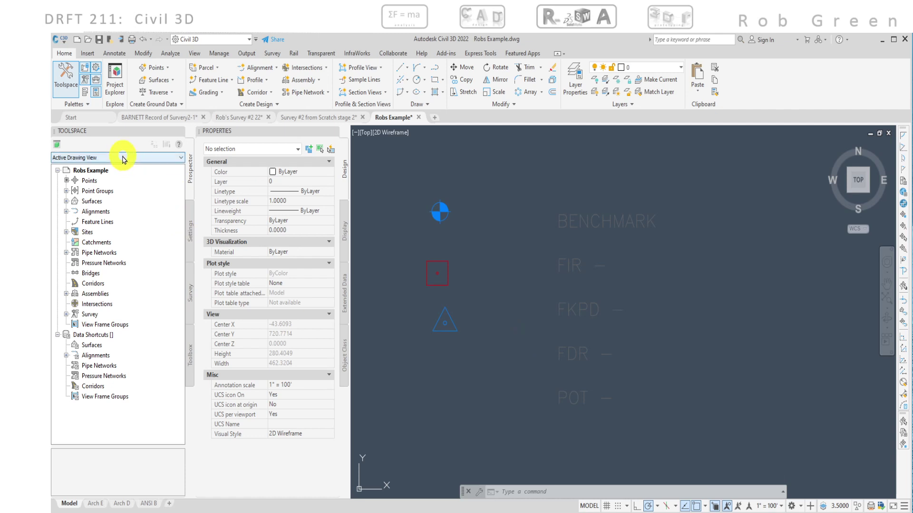
- Create a new point style under Toolspace Settings > Point > Point Styles, moving its dialog aside
{"action": "left_click", "coordinate": [190, 236]}
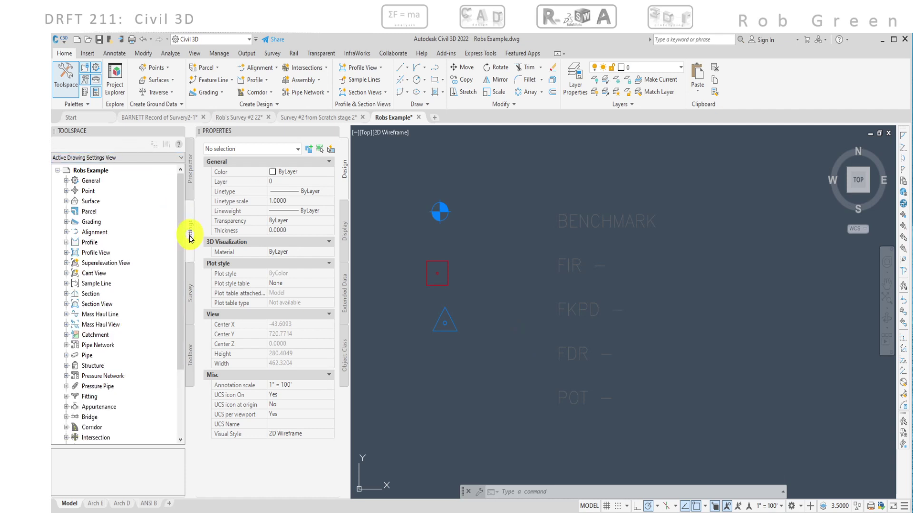
{"action": "left_click", "coordinate": [65, 190]}
{"action": "right_click", "coordinate": [80, 191]}
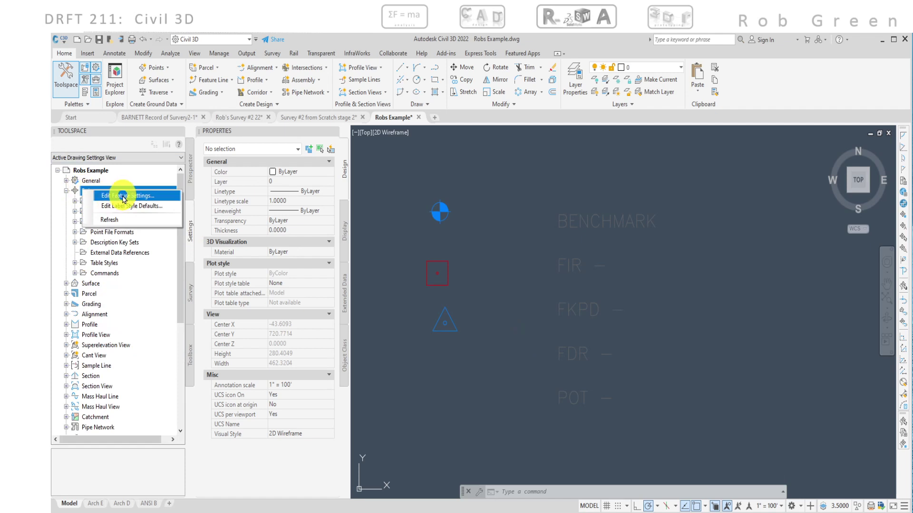
{"action": "left_click", "coordinate": [123, 196]}
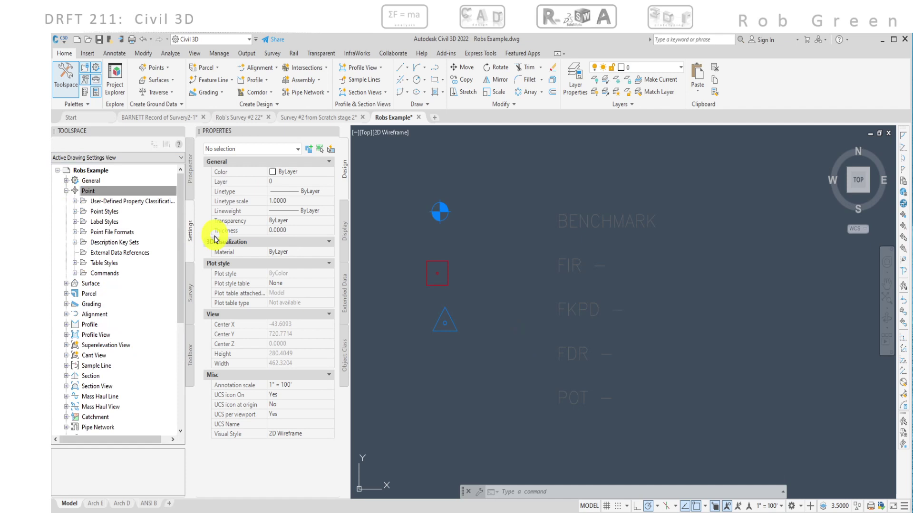
{"action": "left_click", "coordinate": [102, 212]}
{"action": "right_click", "coordinate": [102, 213]}
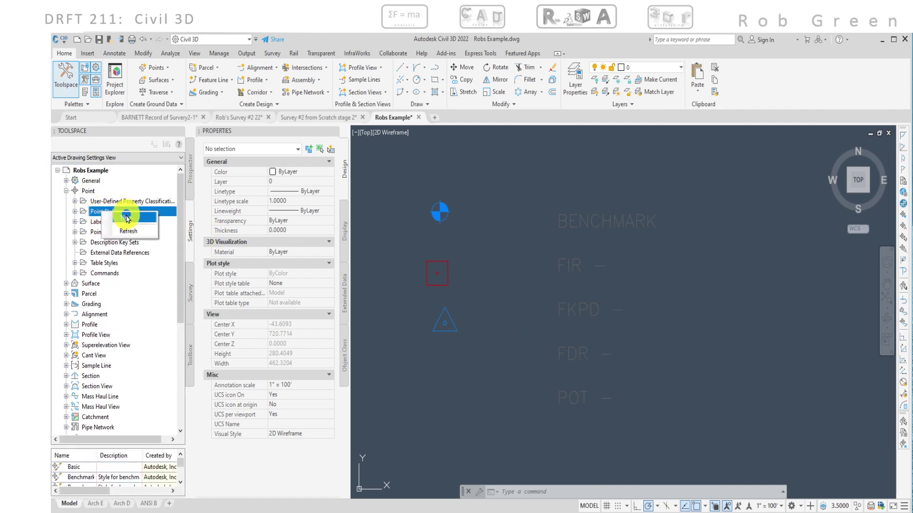
{"action": "left_click", "coordinate": [126, 218]}
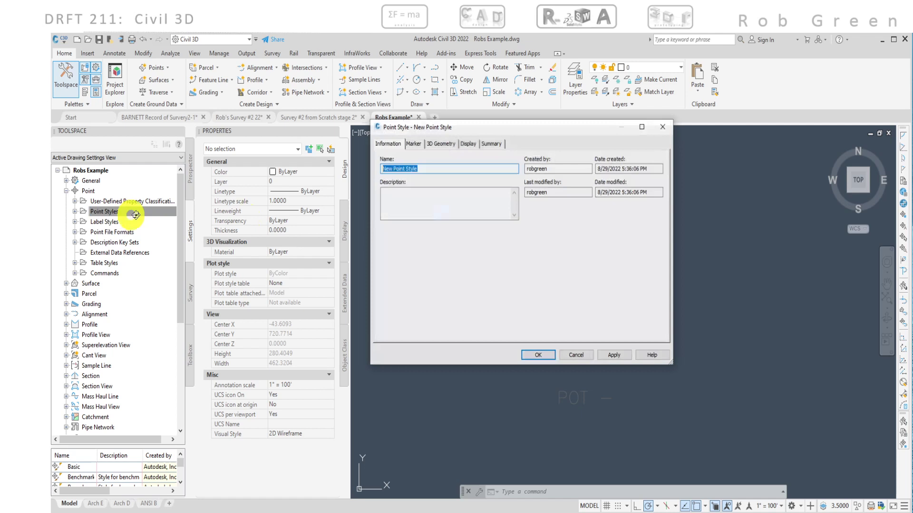
{"action": "left_click_drag", "start_coordinate": [467, 132], "coordinate": [615, 187]}
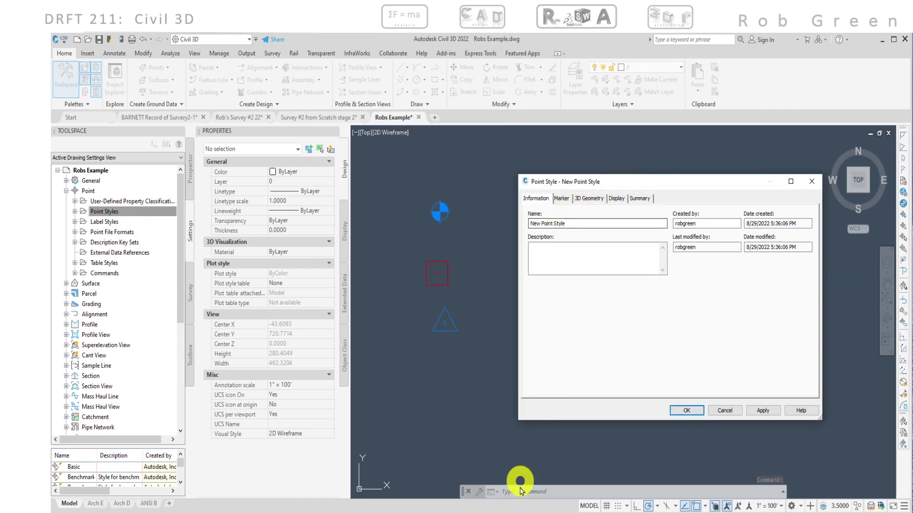
{"action": "mouse_move", "coordinate": [509, 511]}
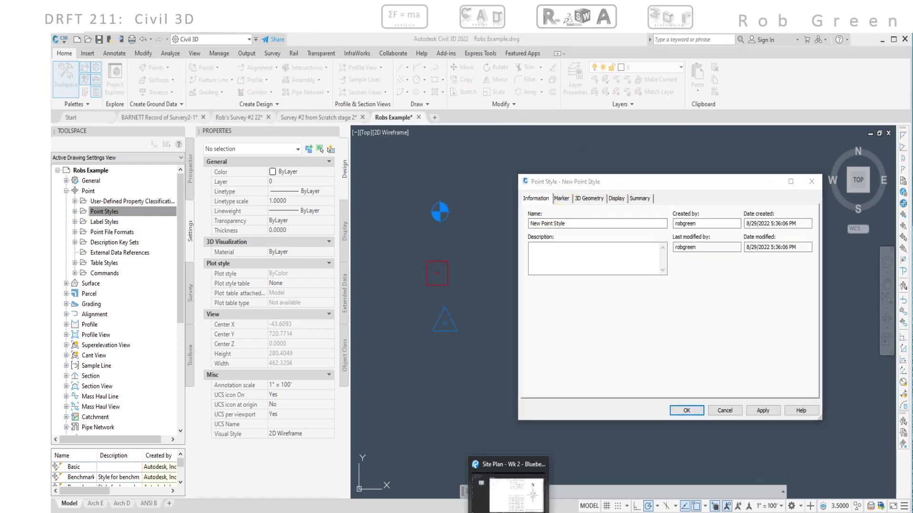
{"action": "left_click", "coordinate": [509, 494]}
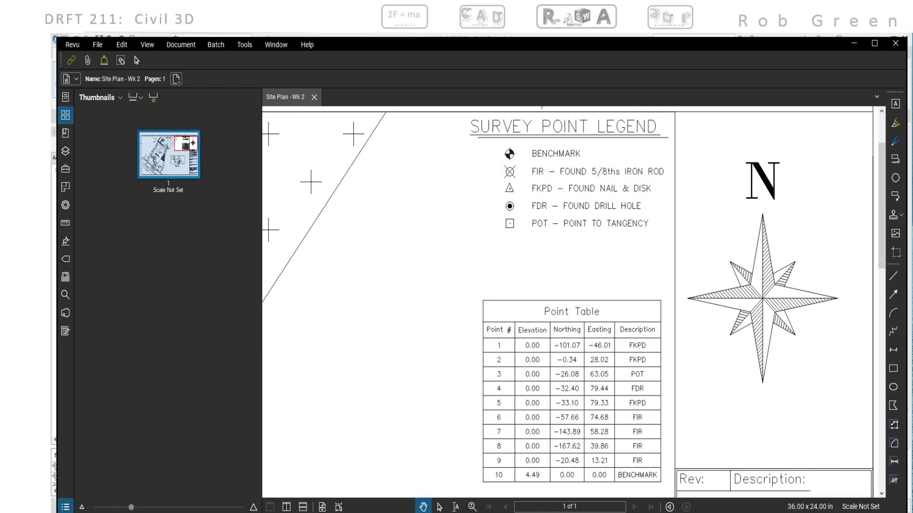
{"action": "mouse_move", "coordinate": [540, 497]}
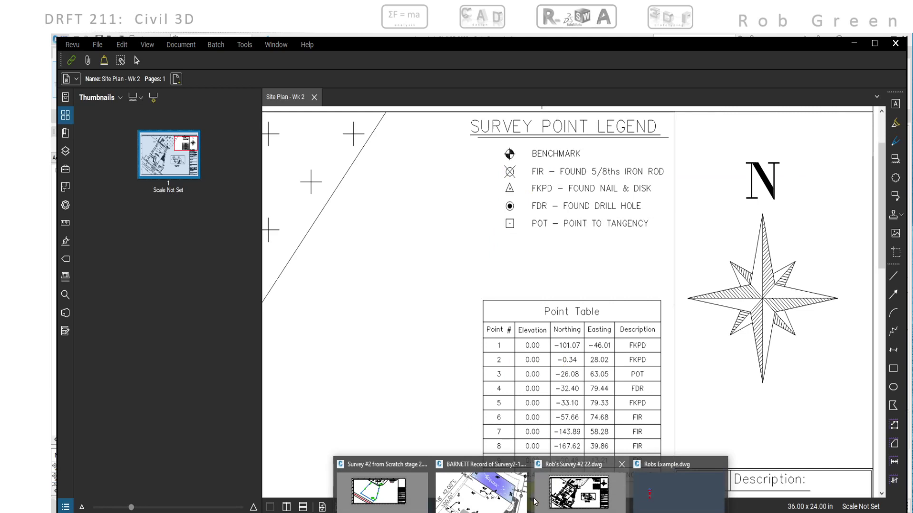
{"action": "left_click", "coordinate": [654, 483]}
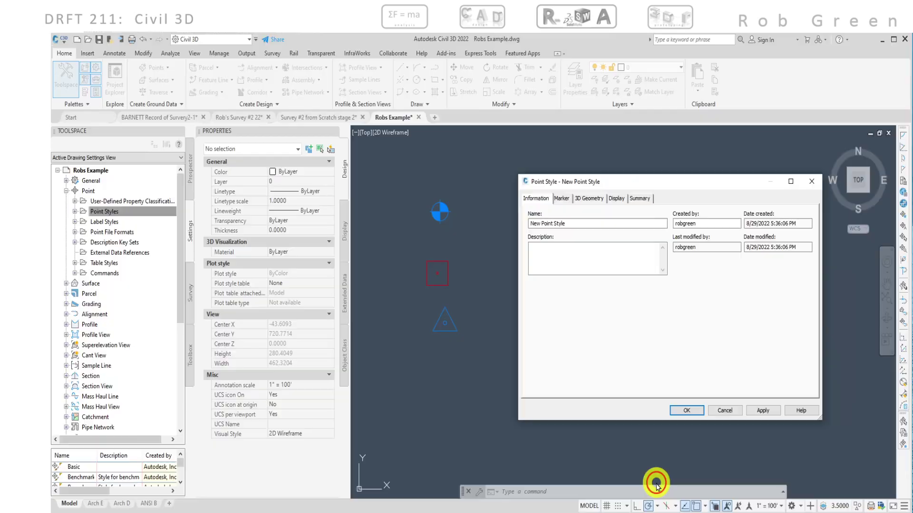
- Rename the new point style to FIR and start its description, 5/8ths FOUND IRON ROD
{"action": "left_click_drag", "start_coordinate": [577, 224], "coordinate": [520, 229]}
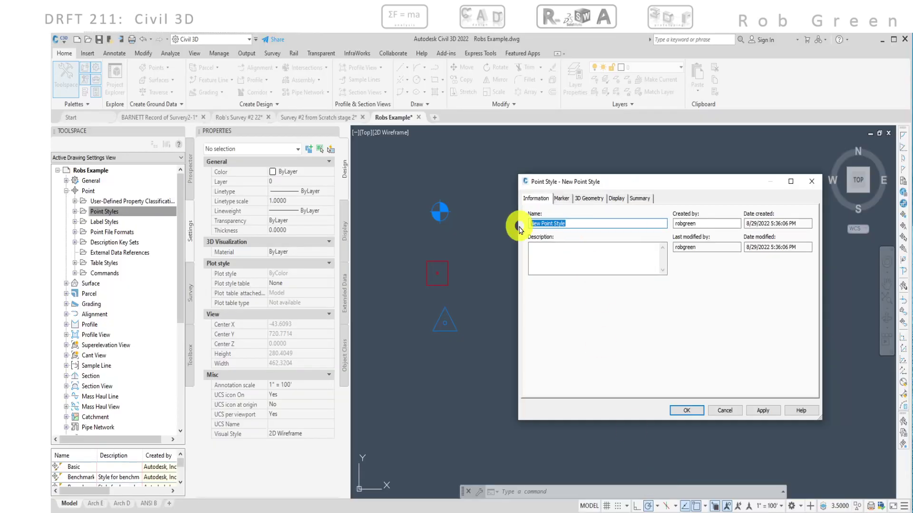
{"action": "type", "text": "f"}
{"action": "left_click", "coordinate": [571, 249]}
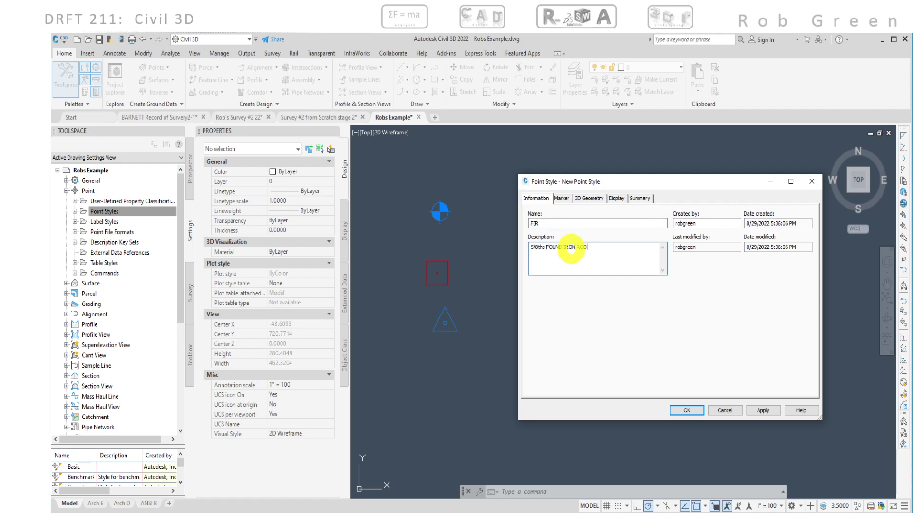
- Give the FIR style a custom X marker with a circle modifier, sized .18 inches
{"action": "left_click", "coordinate": [561, 199]}
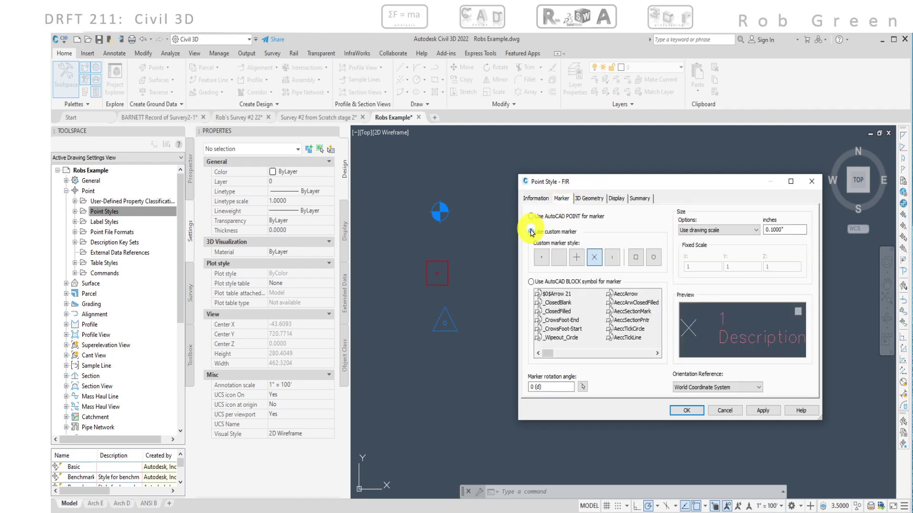
{"action": "left_click", "coordinate": [532, 282]}
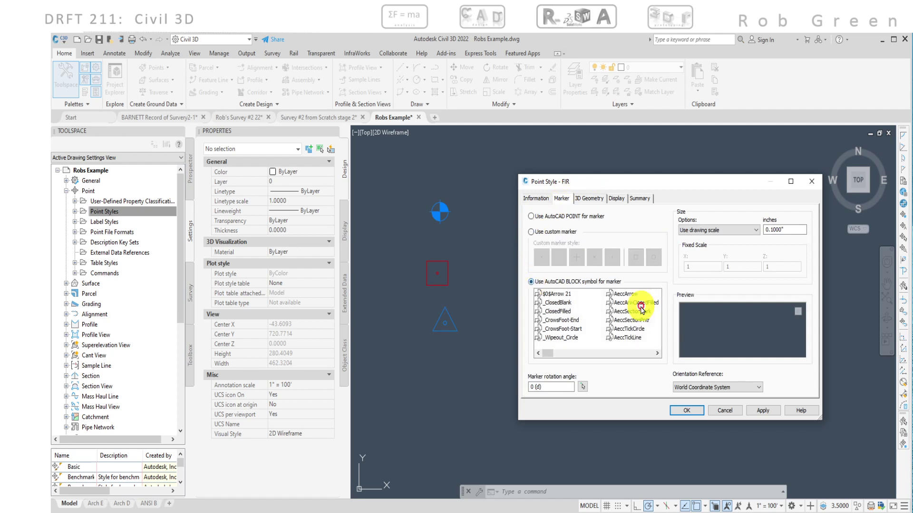
{"action": "left_click", "coordinate": [531, 232]}
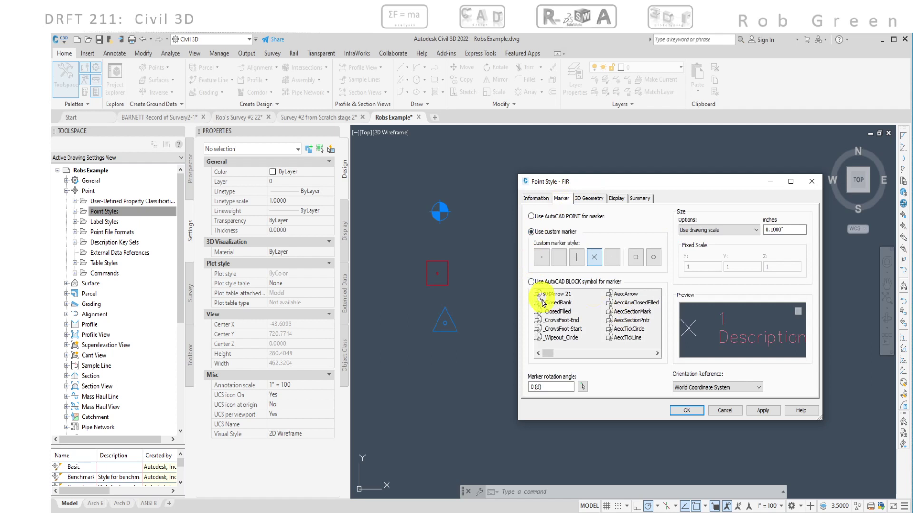
{"action": "left_click", "coordinate": [655, 257]}
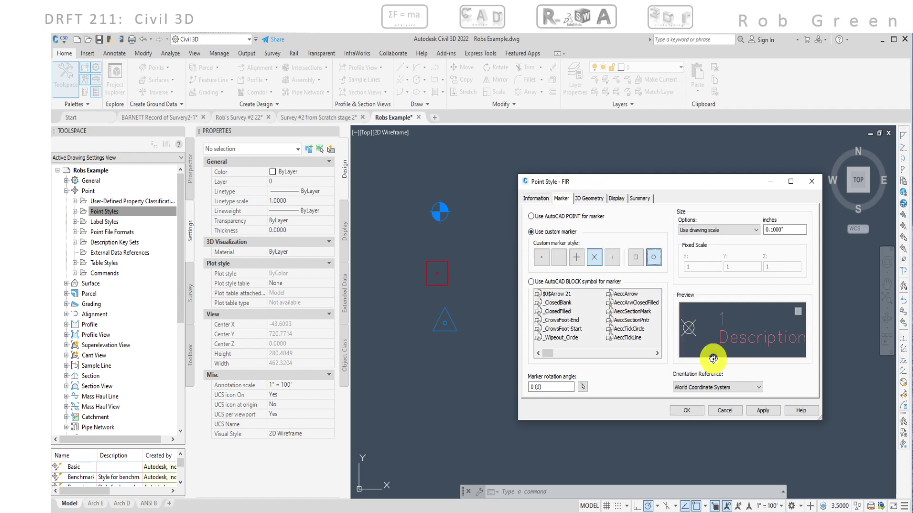
{"action": "left_click_drag", "start_coordinate": [805, 230], "coordinate": [747, 233]}
{"action": "type", "text": ".18"}
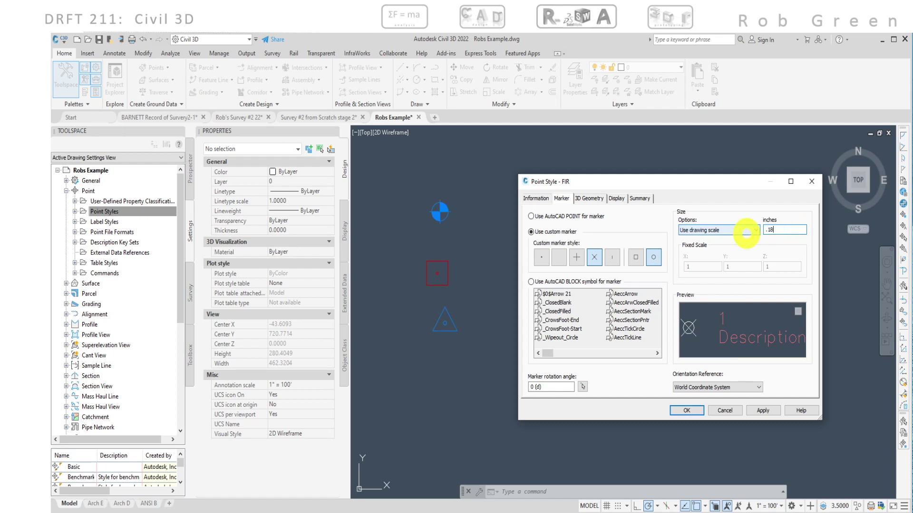
{"action": "left_click", "coordinate": [683, 410]}
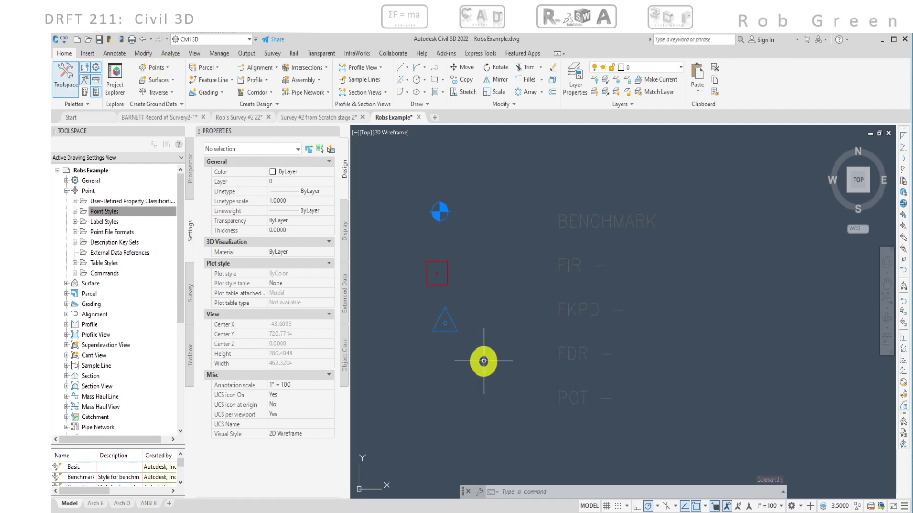
- Manually place a new COGO point below the triangle marker, skipping its description
{"action": "left_click", "coordinate": [156, 68]}
{"action": "mouse_move", "coordinate": [124, 93]}
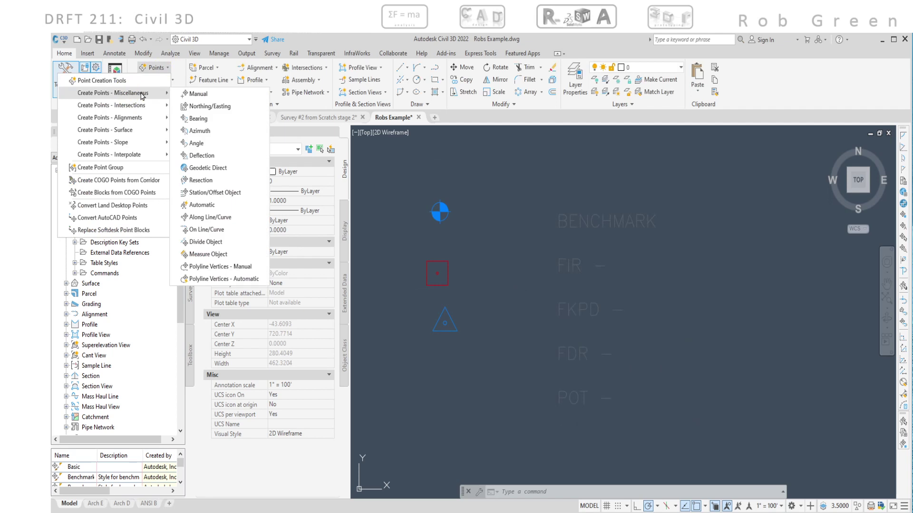
{"action": "left_click", "coordinate": [205, 91]}
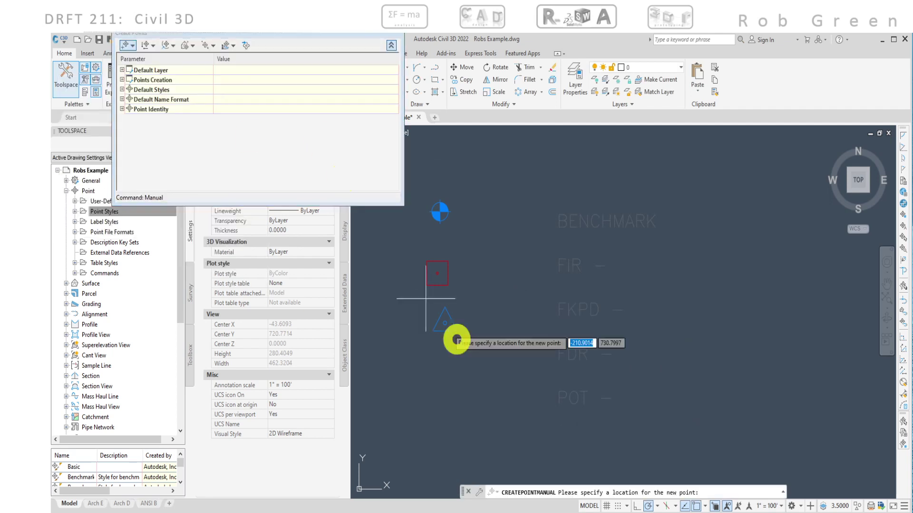
{"action": "left_click", "coordinate": [494, 387]}
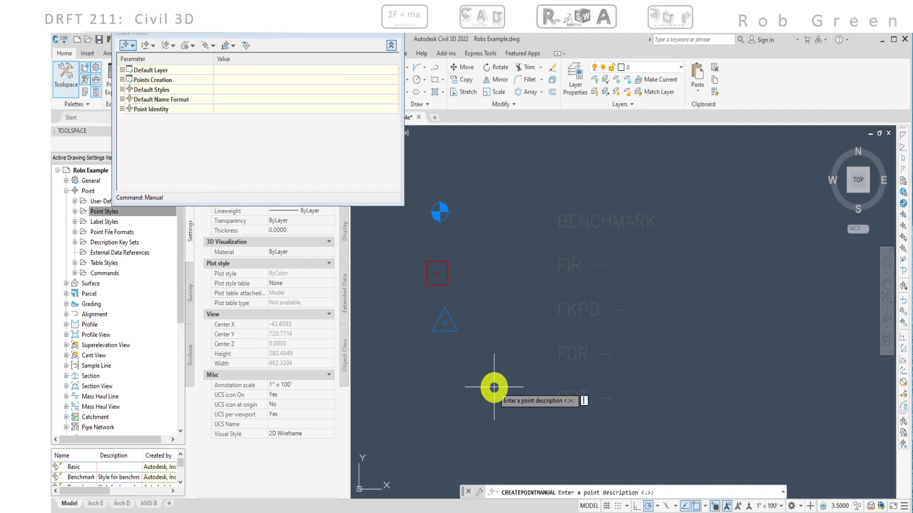
{"action": "key", "text": "Return"}
{"action": "key", "text": "Return"}
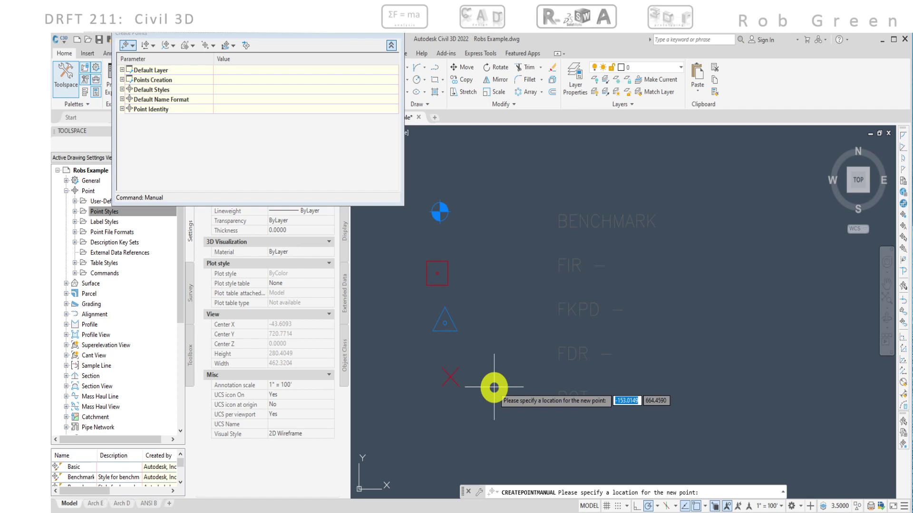
{"action": "key", "text": "Escape"}
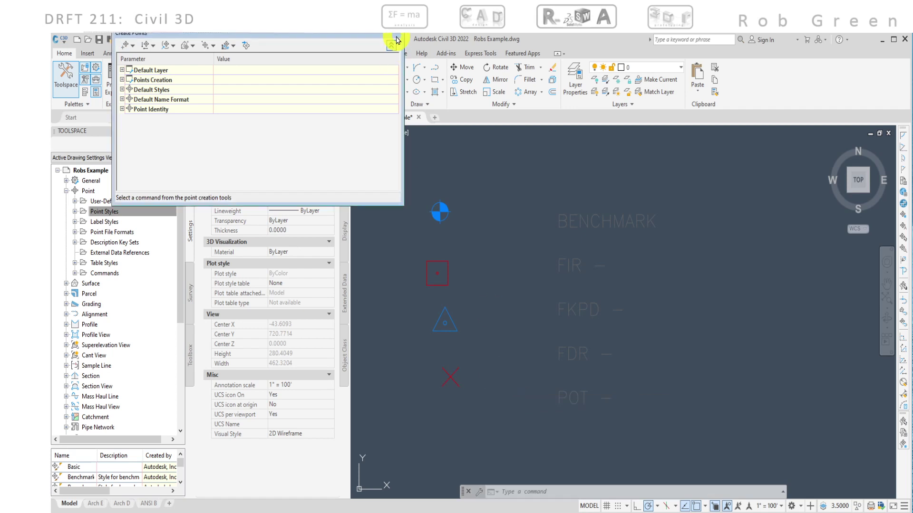
{"action": "left_click", "coordinate": [398, 37]}
- Assign the FIR point style to new point 37 so it shows a circled X
{"action": "left_click", "coordinate": [450, 379]}
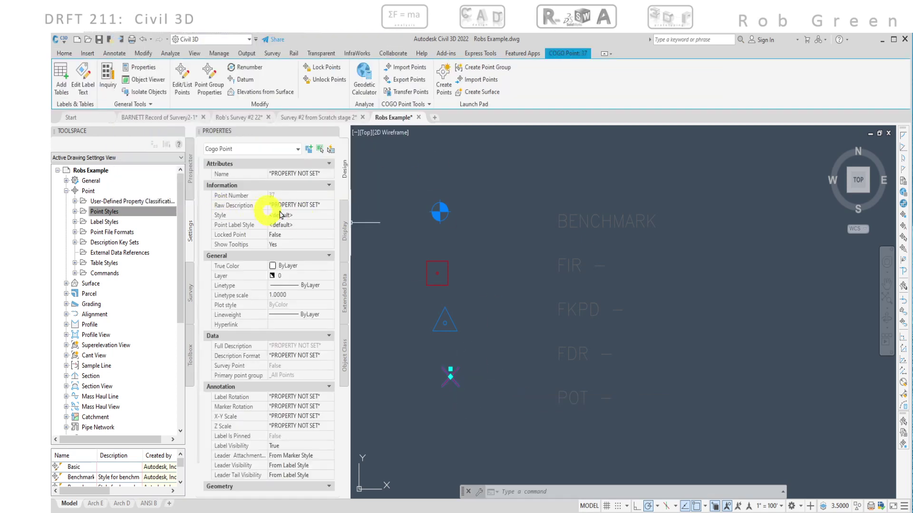
{"action": "left_click", "coordinate": [303, 216]}
{"action": "left_click", "coordinate": [329, 214]}
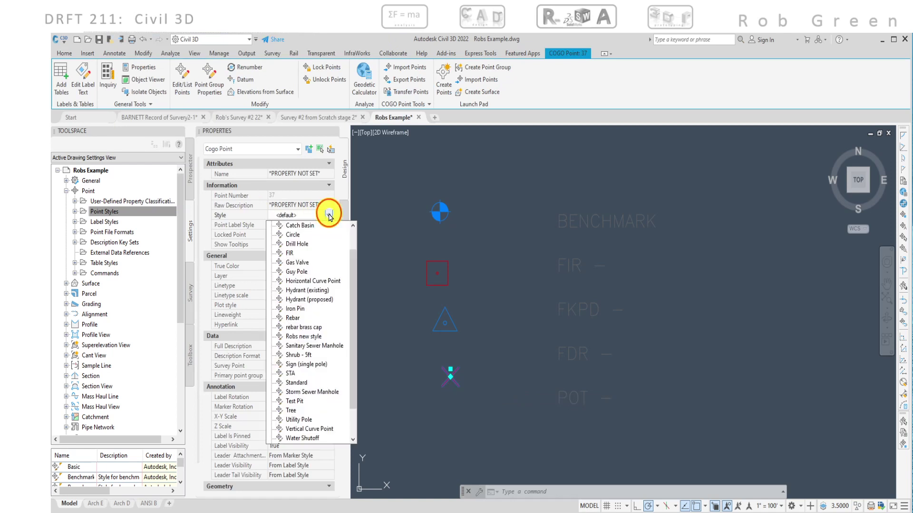
{"action": "left_click", "coordinate": [289, 252]}
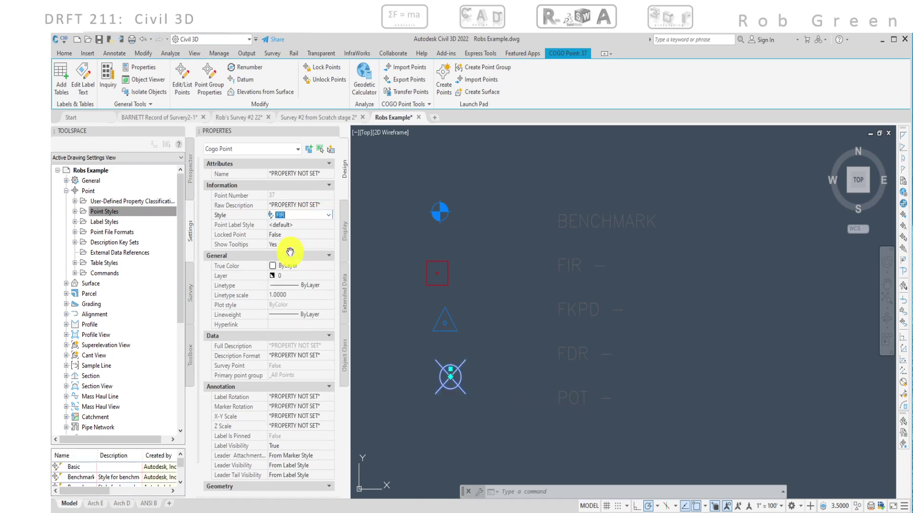
{"action": "key", "text": "Escape"}
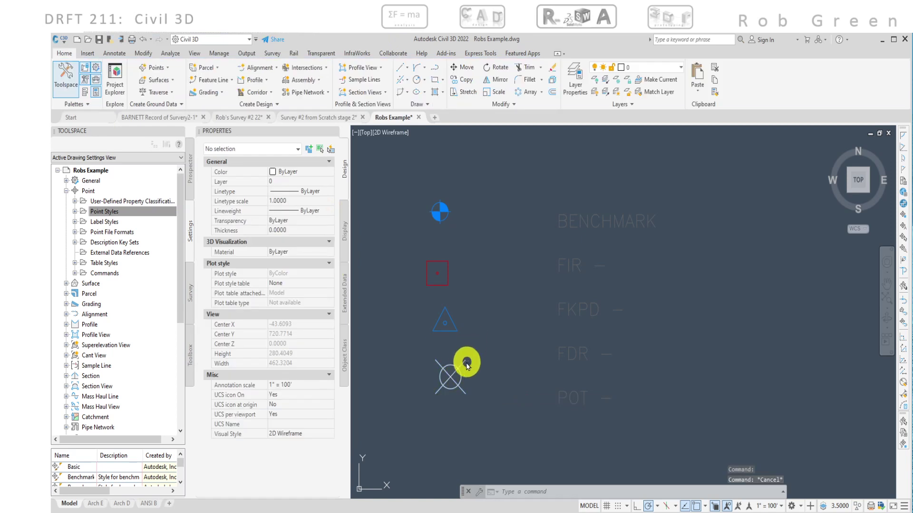
{"action": "left_click", "coordinate": [463, 364]}
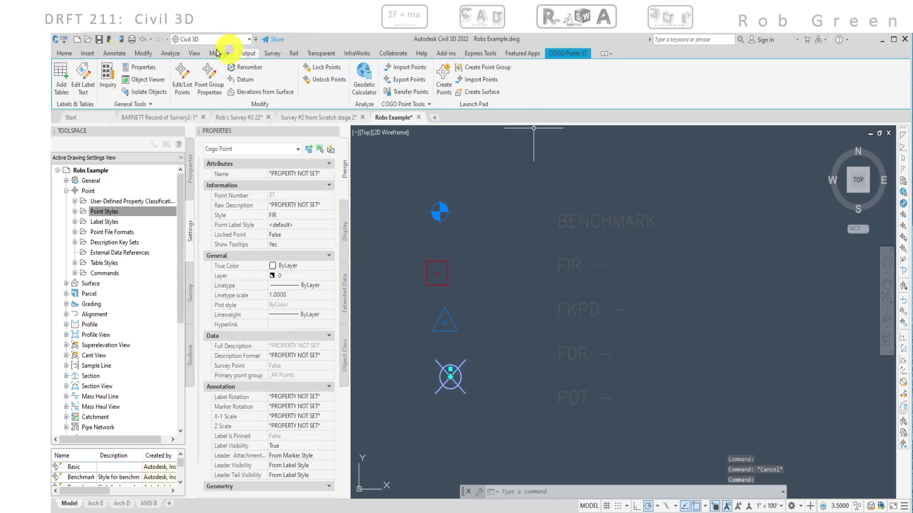
{"action": "left_click", "coordinate": [65, 53]}
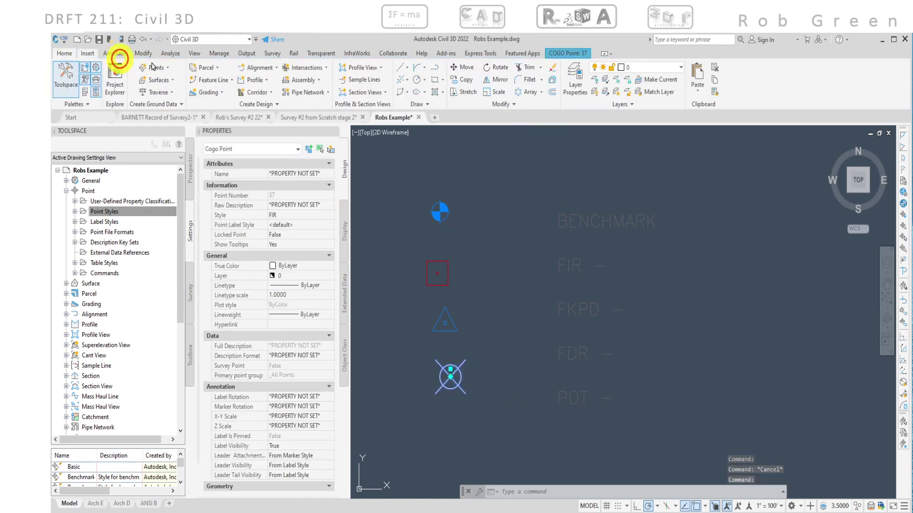
- Copy the FIR point directly below itself, accepting the duplicate point number
{"action": "left_click", "coordinate": [460, 80]}
{"action": "left_click", "coordinate": [497, 198]}
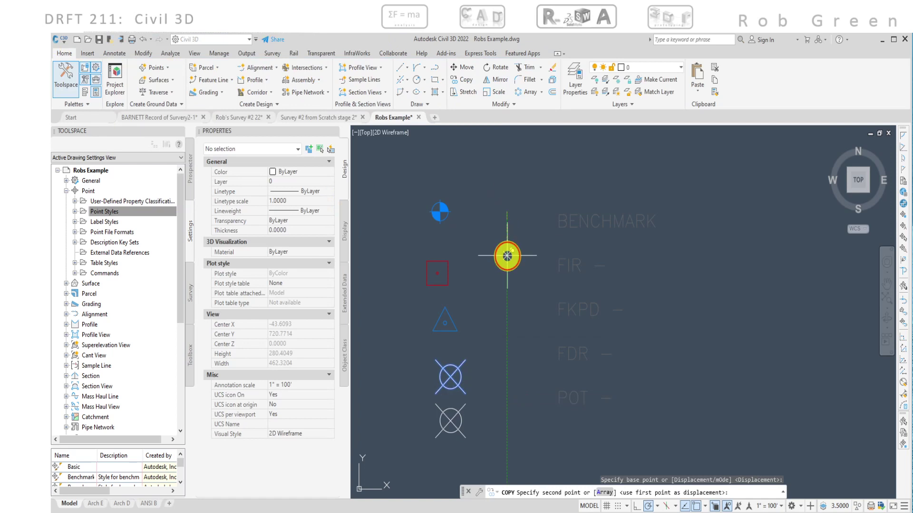
{"action": "left_click", "coordinate": [507, 255]}
{"action": "left_click", "coordinate": [511, 331]}
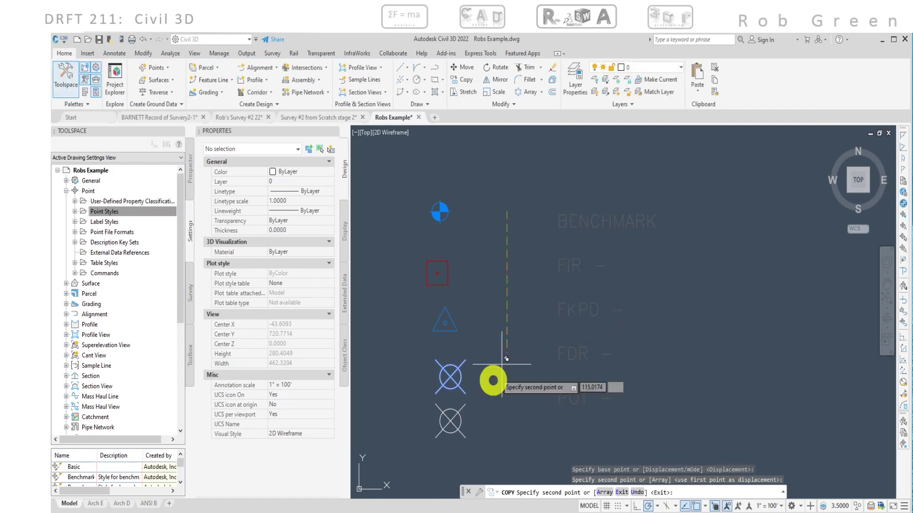
{"action": "key", "text": "Escape"}
- Select the copied point's Style property and bring up the Bluebeam survey legend
{"action": "left_click", "coordinate": [460, 408]}
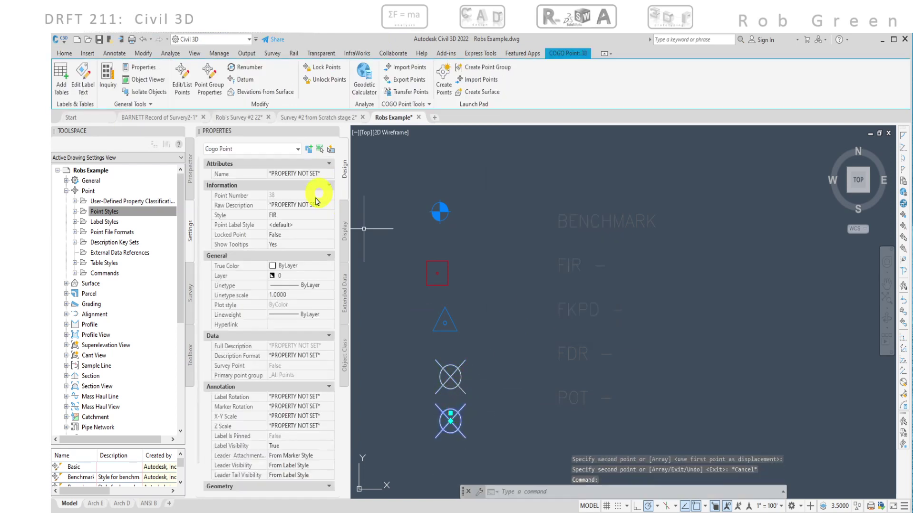
{"action": "left_click", "coordinate": [327, 215]}
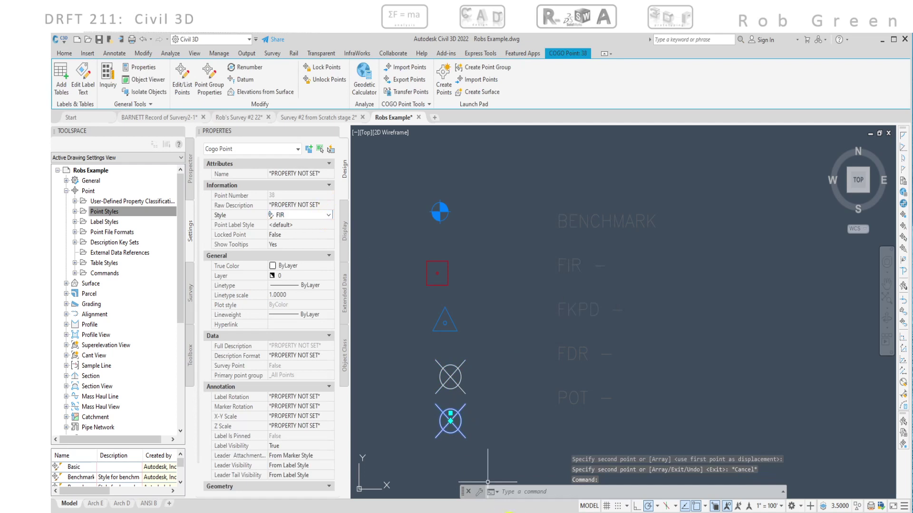
{"action": "left_click", "coordinate": [499, 512]}
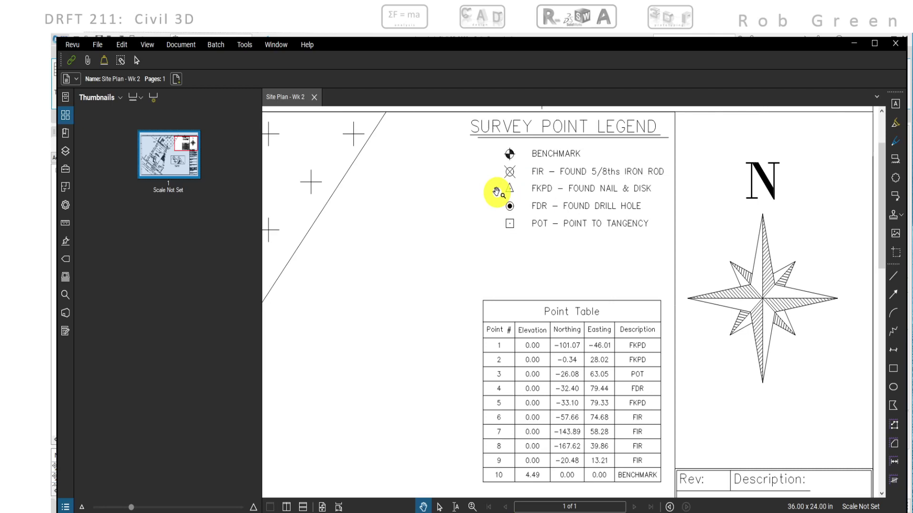
- Compare the Bluebeam Survey Point Legend with Robs Example.dwg, finishing back in Civil 3D
{"action": "mouse_move", "coordinate": [531, 512]}
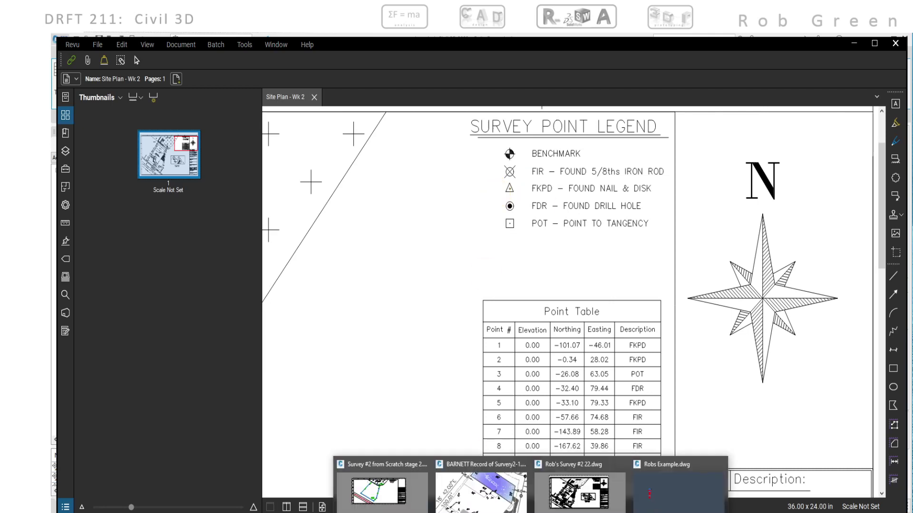
{"action": "left_click", "coordinate": [662, 494]}
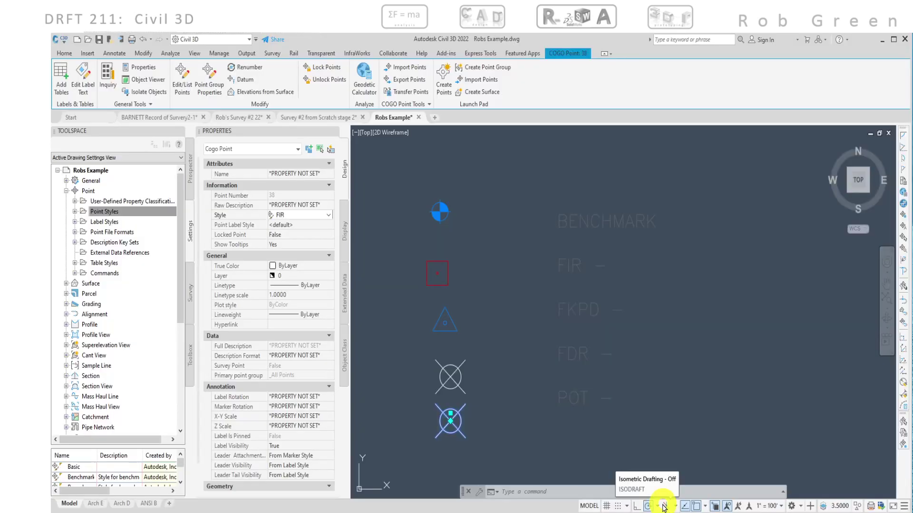
{"action": "left_click", "coordinate": [509, 512]}
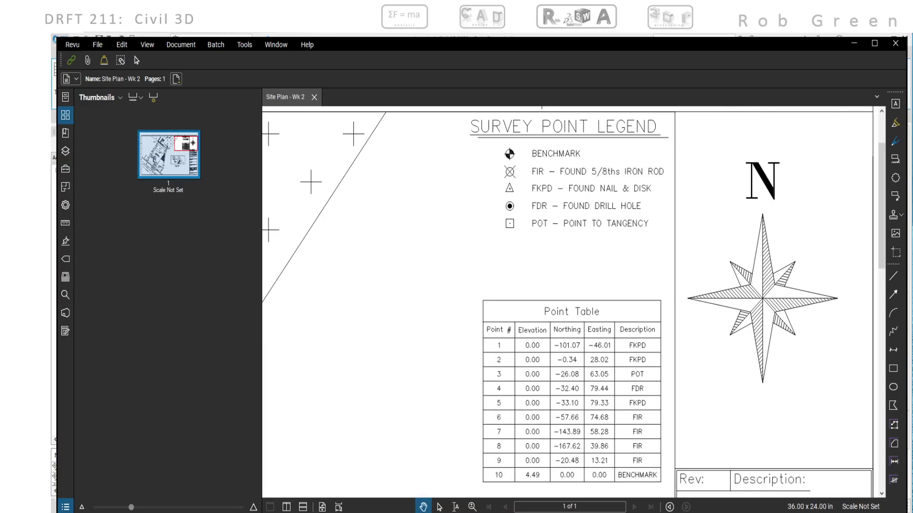
{"action": "mouse_move", "coordinate": [531, 512]}
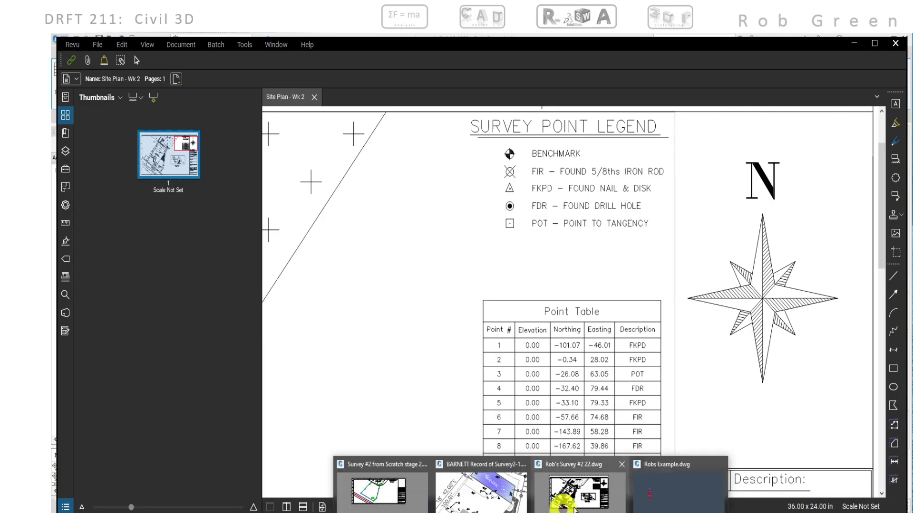
{"action": "left_click", "coordinate": [647, 494]}
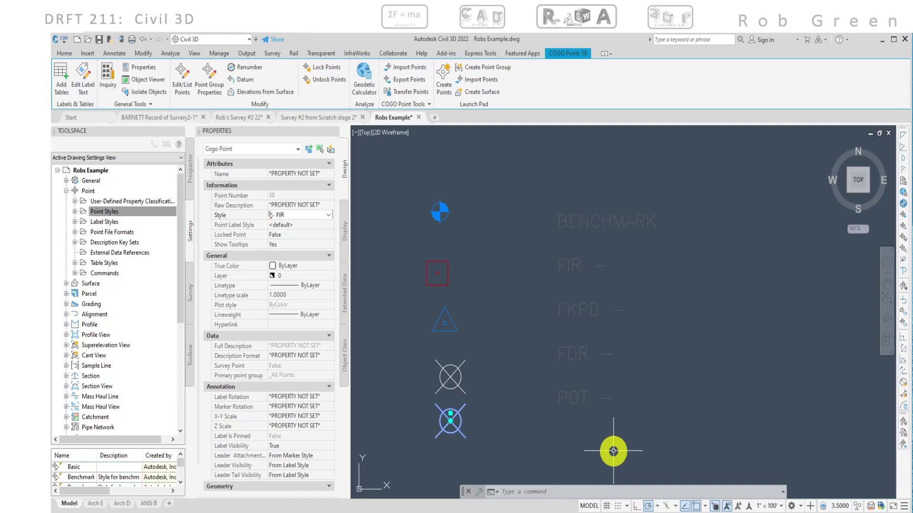
{"action": "left_click", "coordinate": [510, 512]}
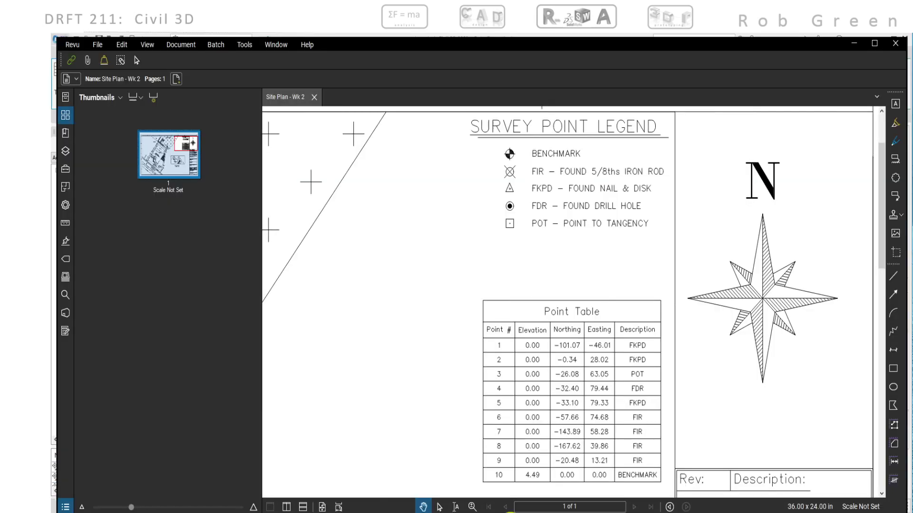
{"action": "mouse_move", "coordinate": [531, 512]}
{"action": "left_click", "coordinate": [648, 492]}
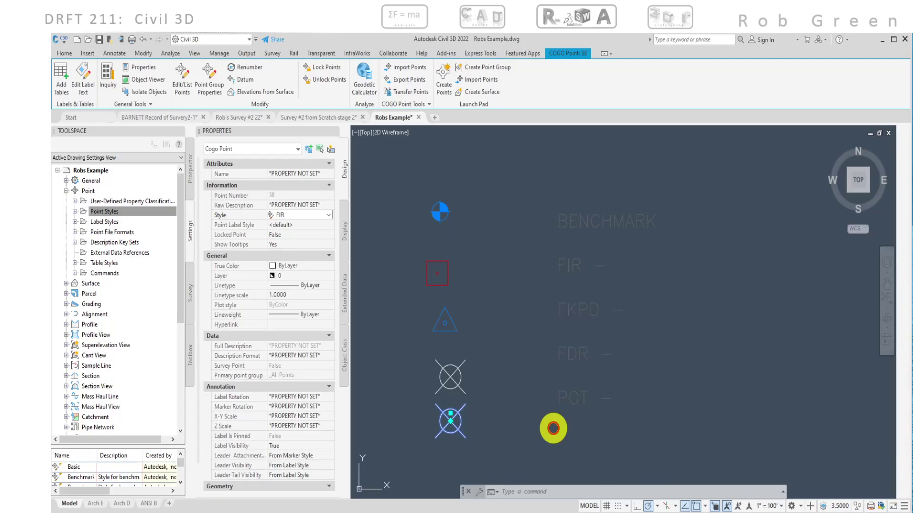
- Switch copied point 38 from FIR to the Drill Hole style after briefly trying Rebar
{"action": "left_click", "coordinate": [327, 215]}
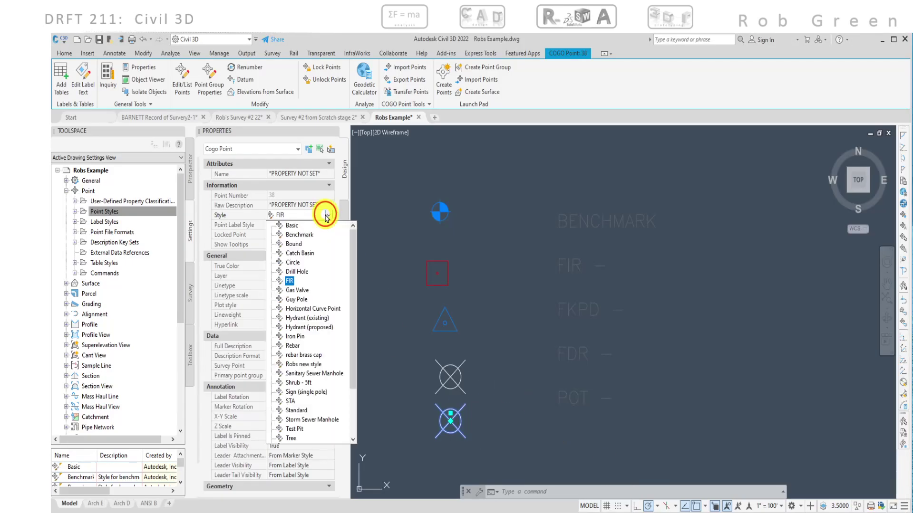
{"action": "left_click", "coordinate": [296, 346]}
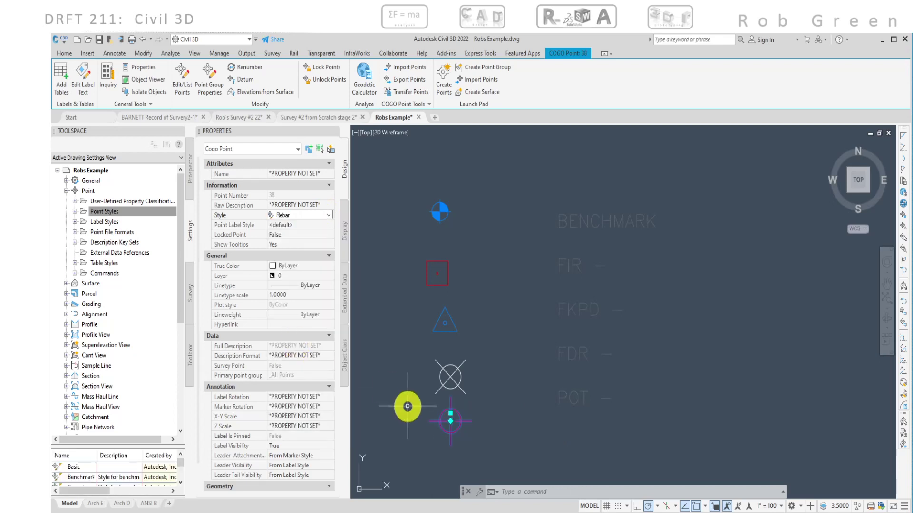
{"action": "left_click", "coordinate": [328, 215]}
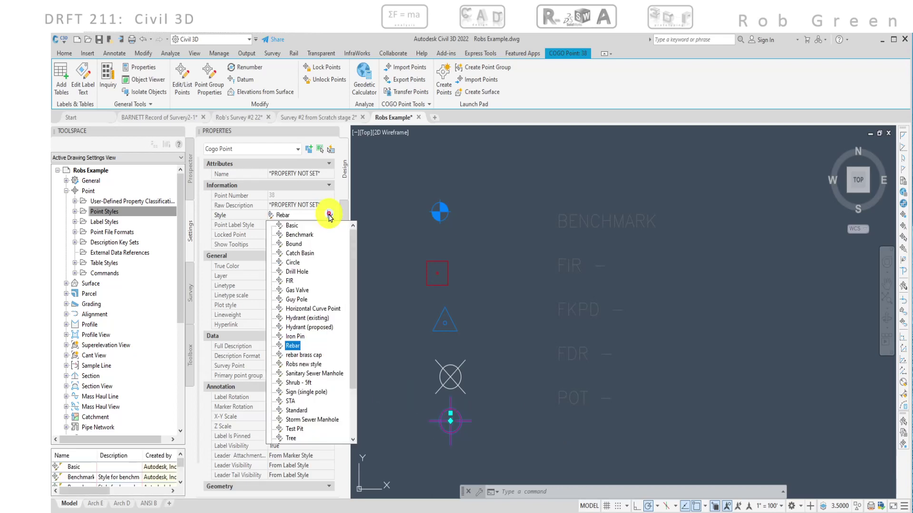
{"action": "left_click", "coordinate": [298, 271]}
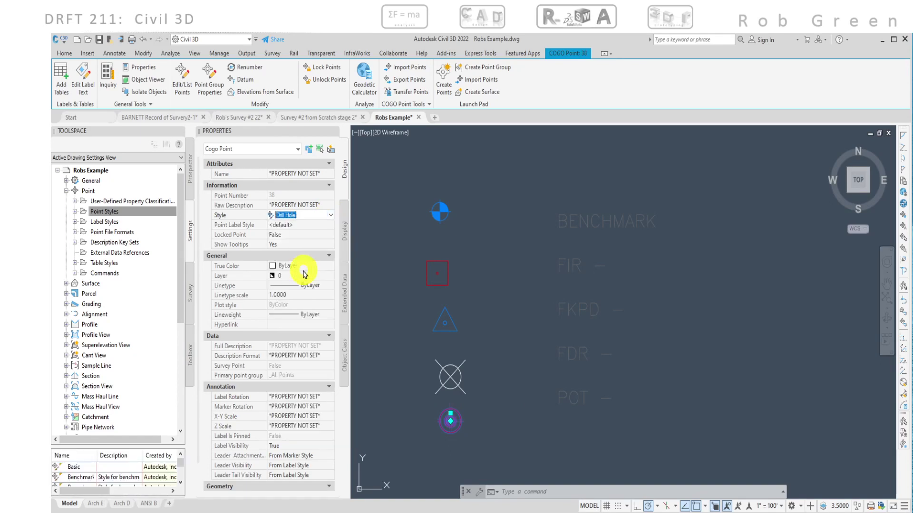
{"action": "key", "text": "Escape"}
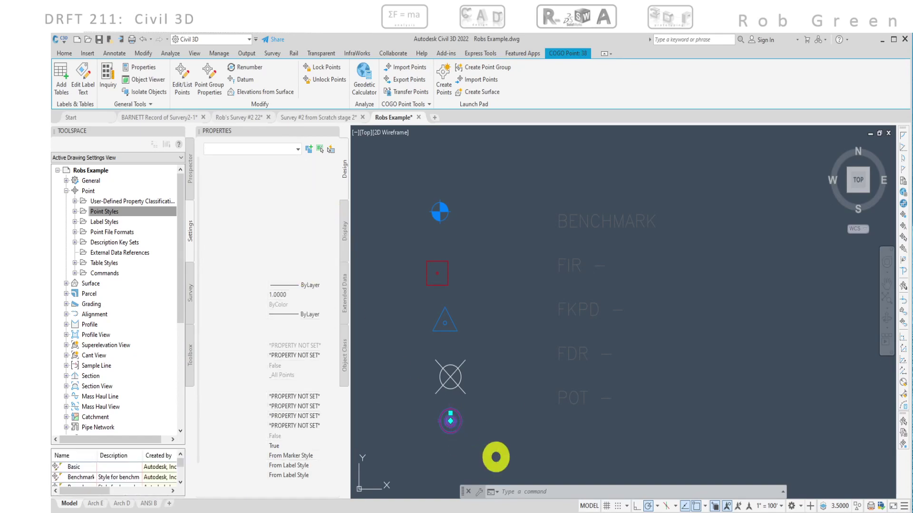
{"action": "left_click", "coordinate": [518, 511]}
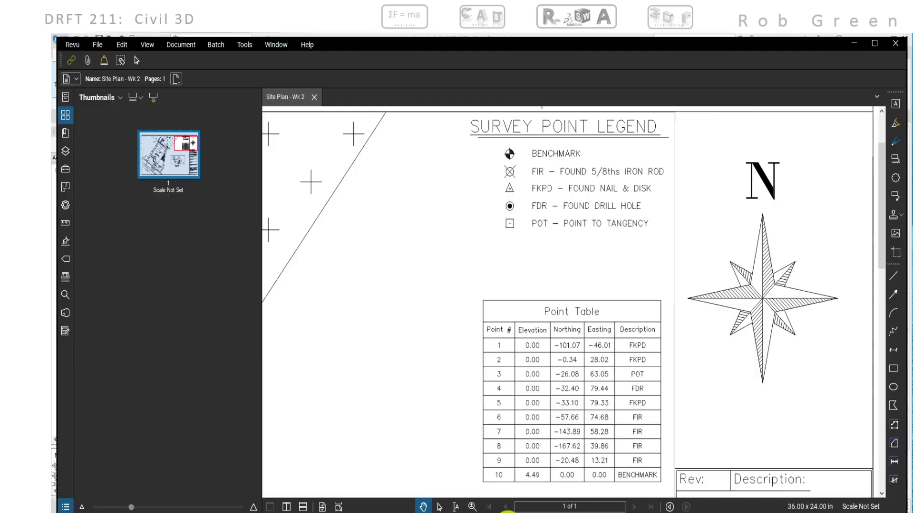
{"action": "left_click", "coordinate": [507, 512]}
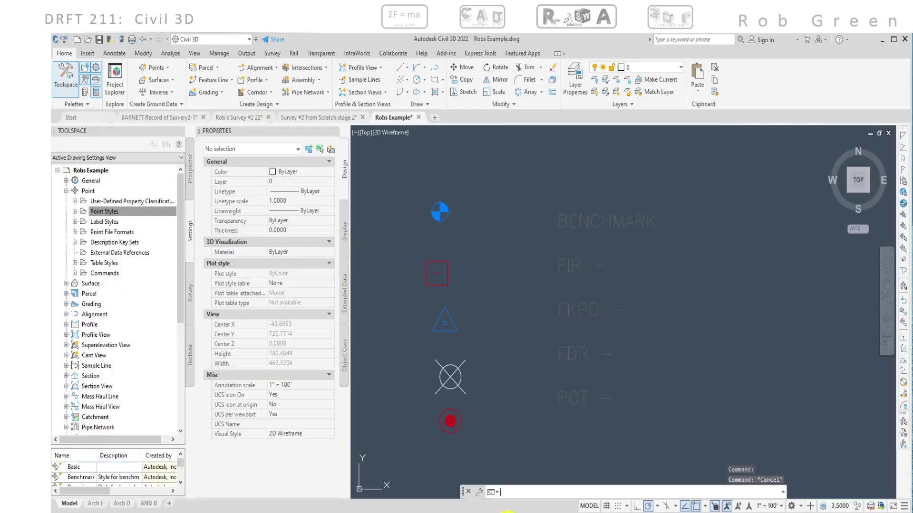
- Open the Drill Hole point style for editing from the Toolspace Point Styles list
{"action": "left_click", "coordinate": [461, 418]}
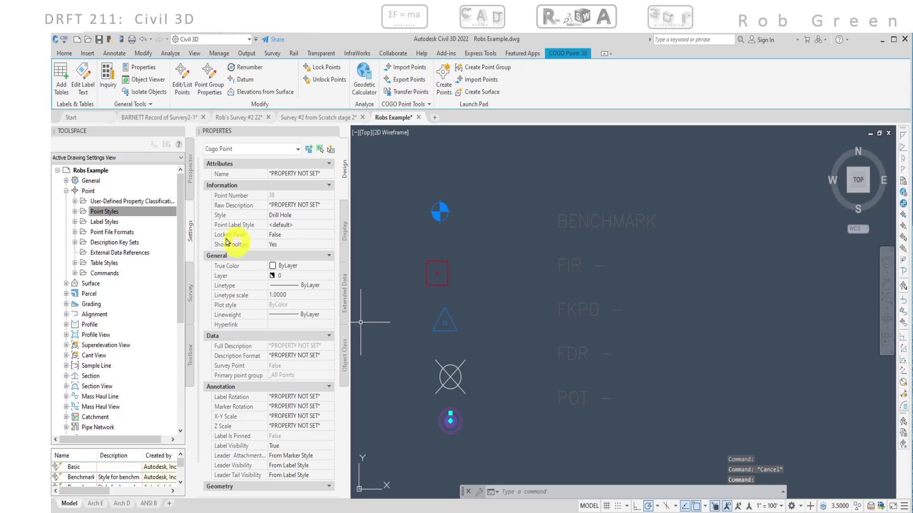
{"action": "left_click", "coordinate": [101, 212]}
{"action": "left_click", "coordinate": [75, 212]}
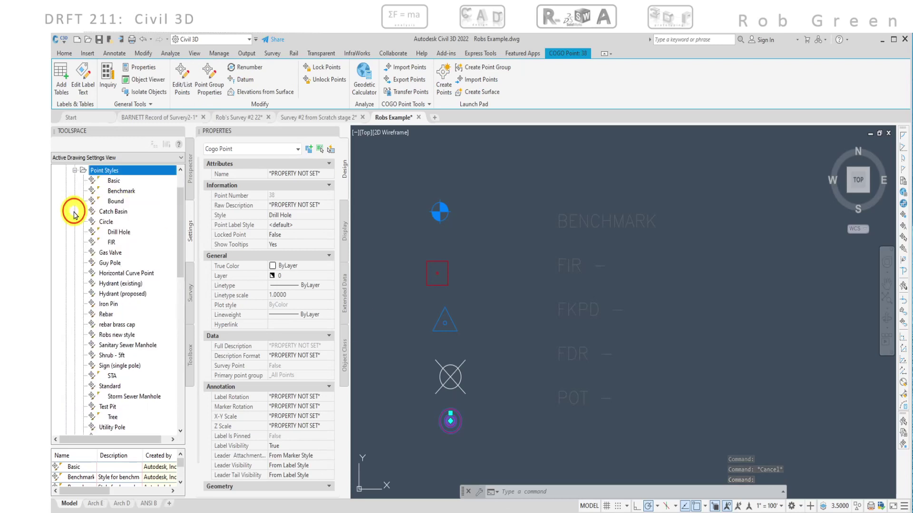
{"action": "right_click", "coordinate": [129, 235]}
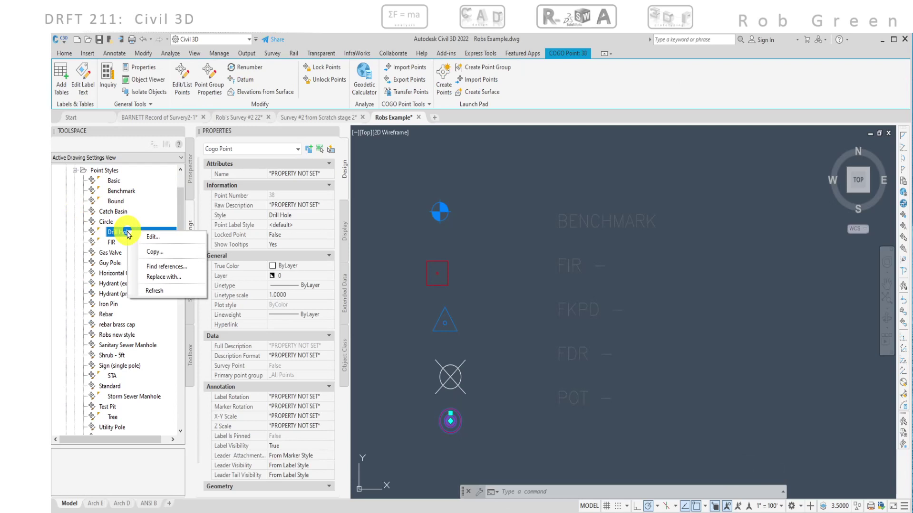
{"action": "left_click", "coordinate": [153, 237]}
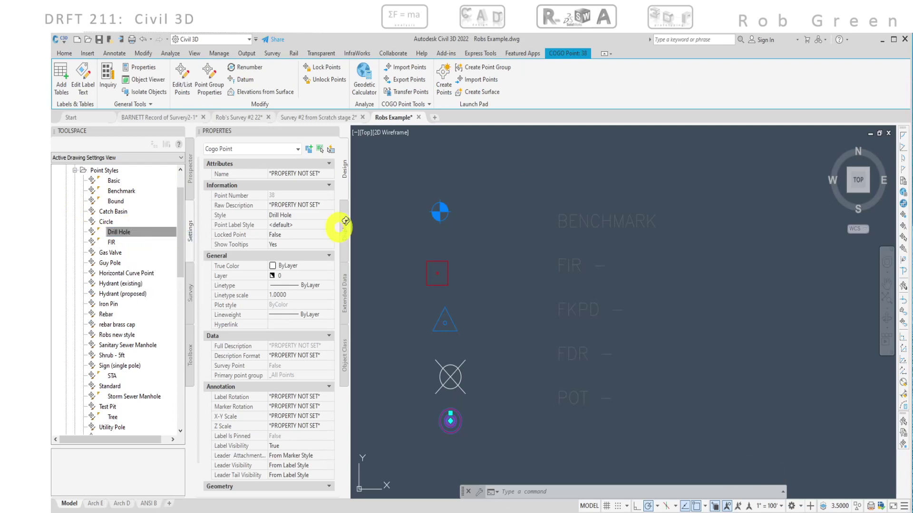
- Rename the style FDR with description FOUND DRILL HOLE, checking the legend wording
{"action": "left_click", "coordinate": [536, 198]}
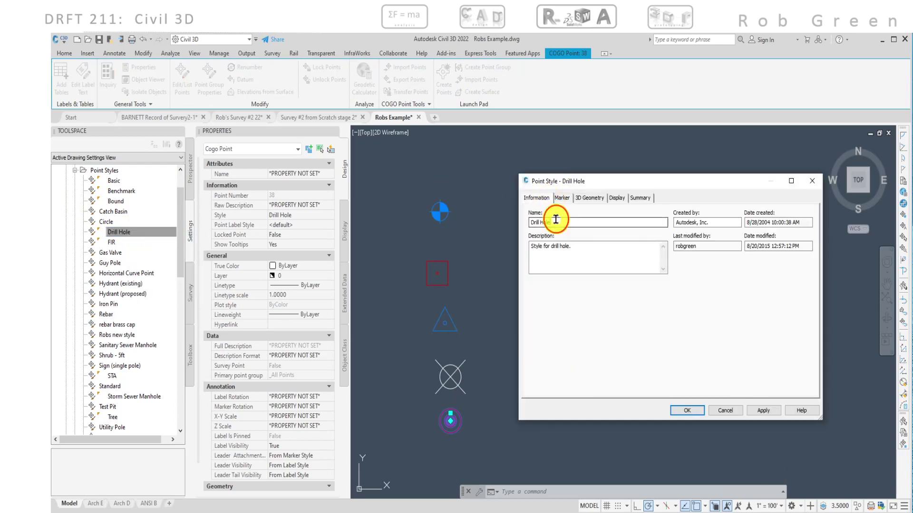
{"action": "type", "text": "FDR"}
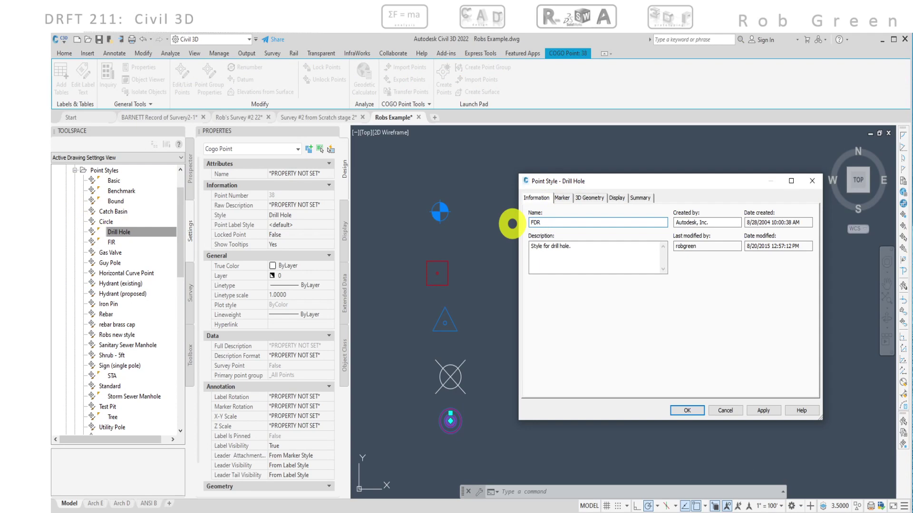
{"action": "left_click_drag", "start_coordinate": [576, 249], "coordinate": [503, 241]}
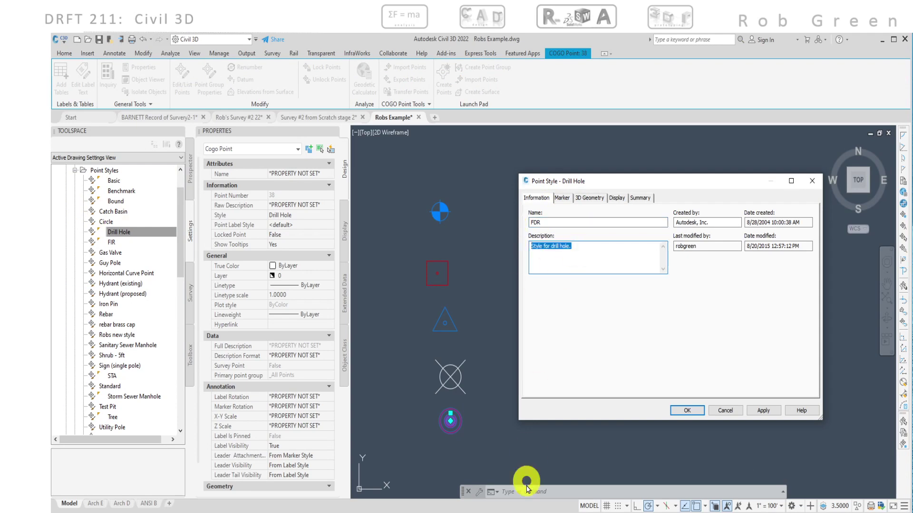
{"action": "key", "text": "alt+Tab"}
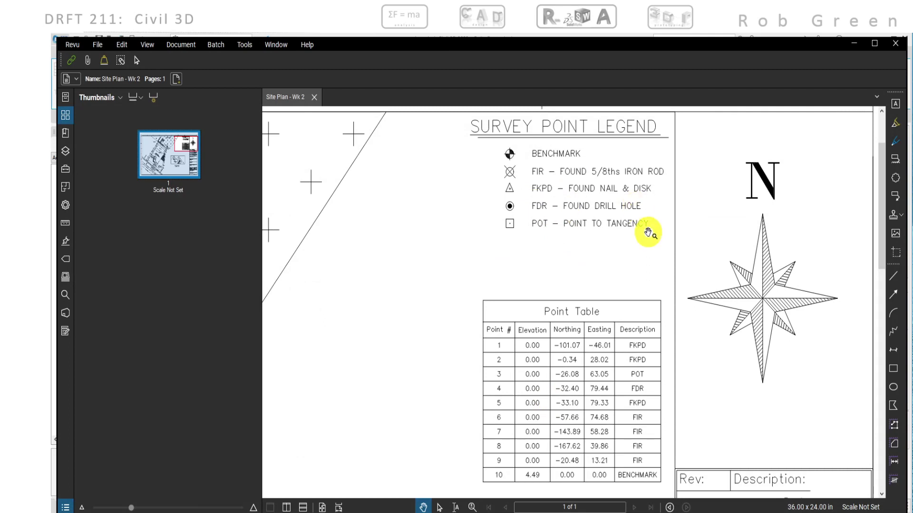
{"action": "left_click", "coordinate": [852, 43]}
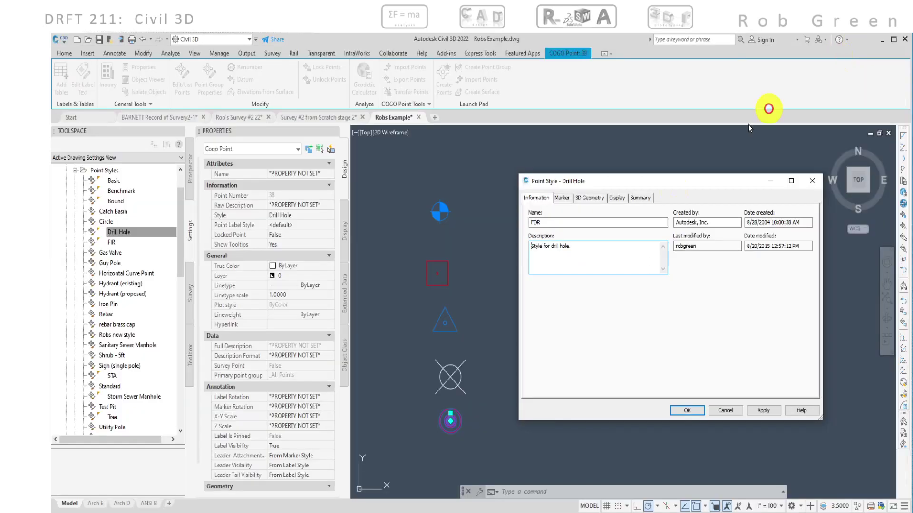
{"action": "left_click_drag", "start_coordinate": [600, 248], "coordinate": [509, 244]}
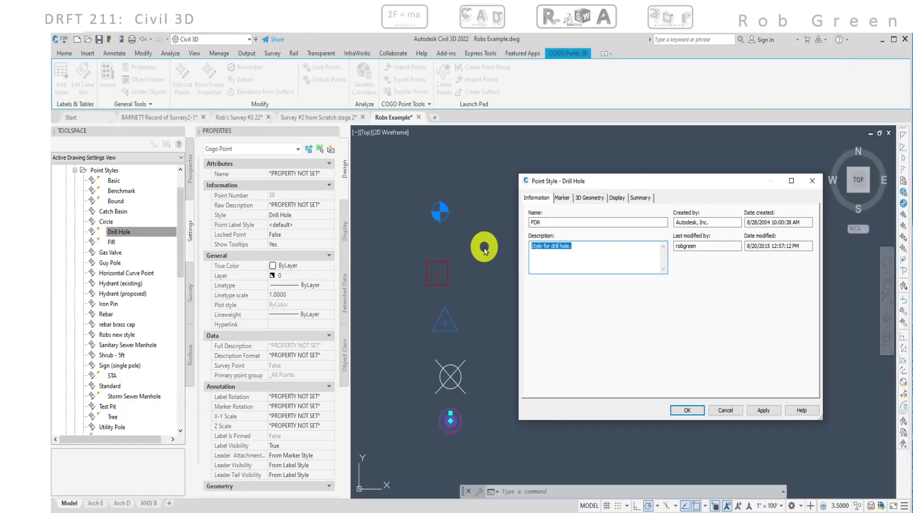
{"action": "type", "text": "FOUND DRILL HOLE"}
{"action": "left_click", "coordinate": [689, 409]}
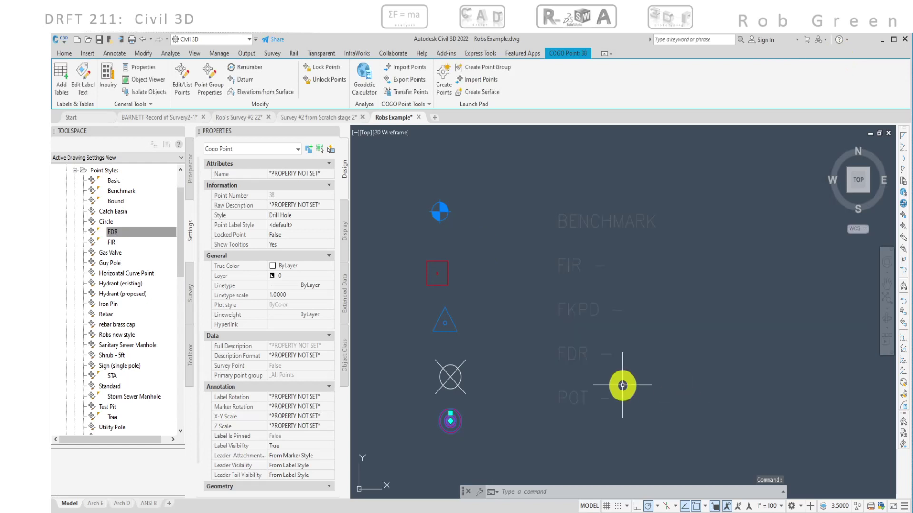
- Move benchmark point 23 in beside the left side of the BENCHMARK label
{"action": "key", "text": "Escape"}
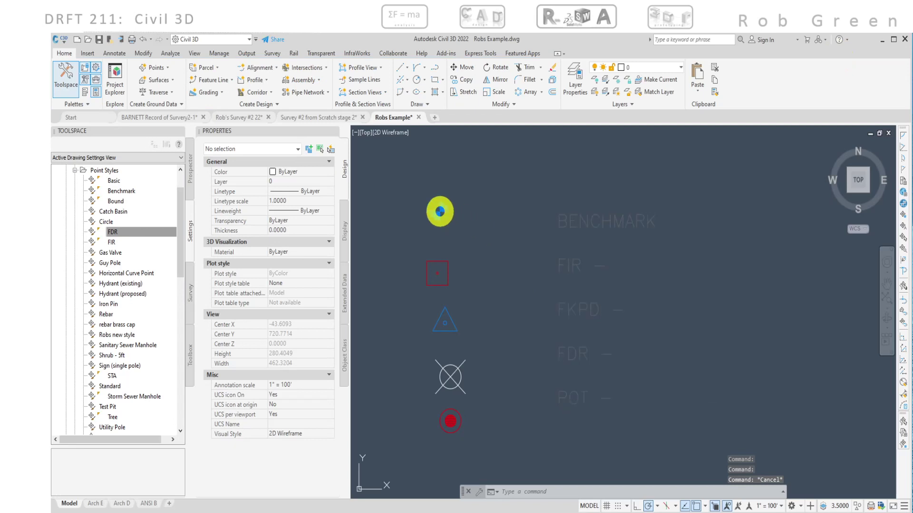
{"action": "left_click", "coordinate": [440, 211]}
{"action": "left_click", "coordinate": [440, 211]}
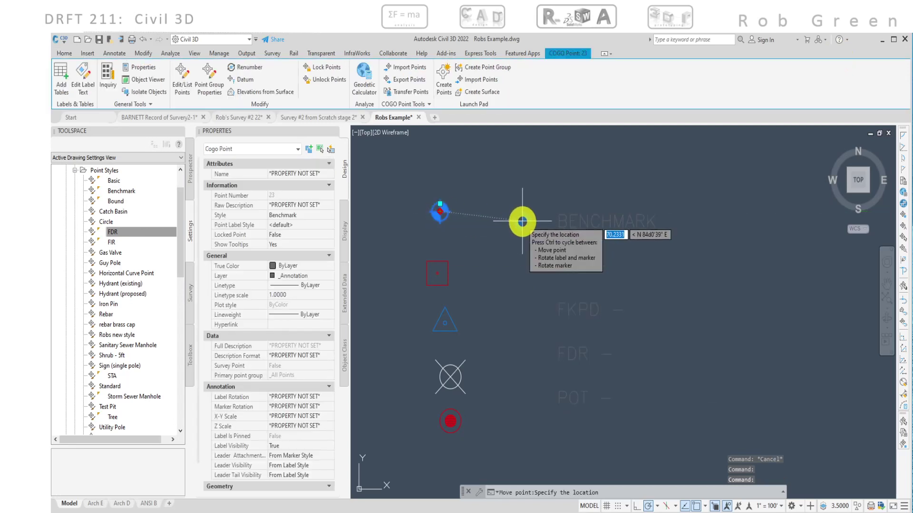
{"action": "left_click", "coordinate": [522, 221]}
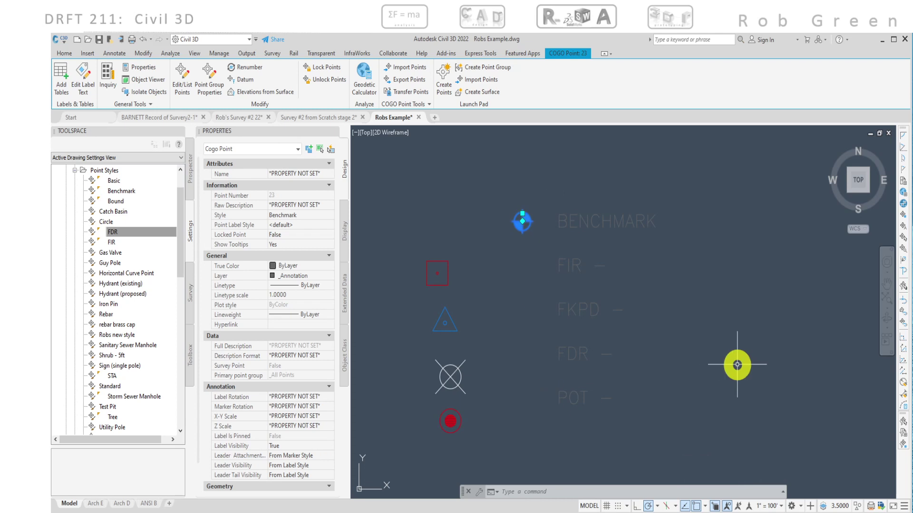
- Save the Robs Example drawing with the finished five-marker legend framed in view
{"action": "key", "text": "ctrl+a"}
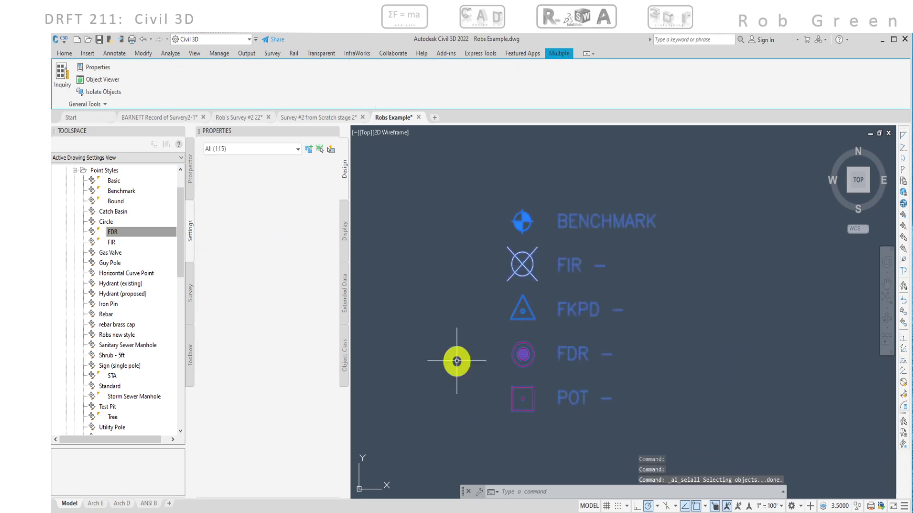
{"action": "scroll", "coordinate": [457, 361], "scroll_direction": "down", "scroll_amount": 3}
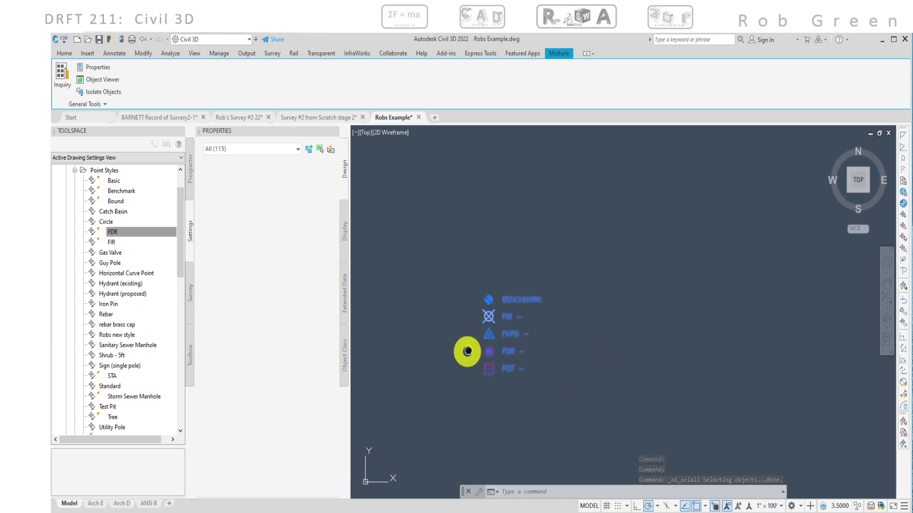
{"action": "middle_click_drag", "start_coordinate": [469, 350], "coordinate": [693, 243]}
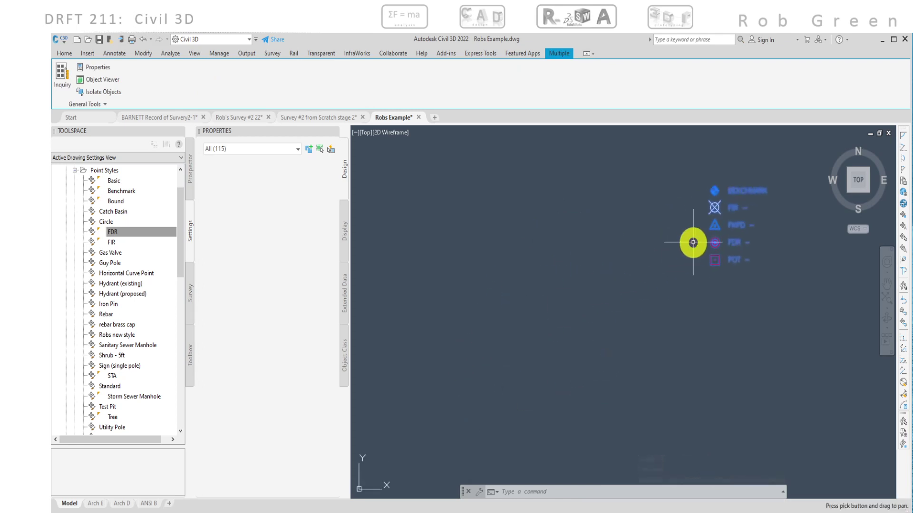
{"action": "left_click", "coordinate": [99, 42]}
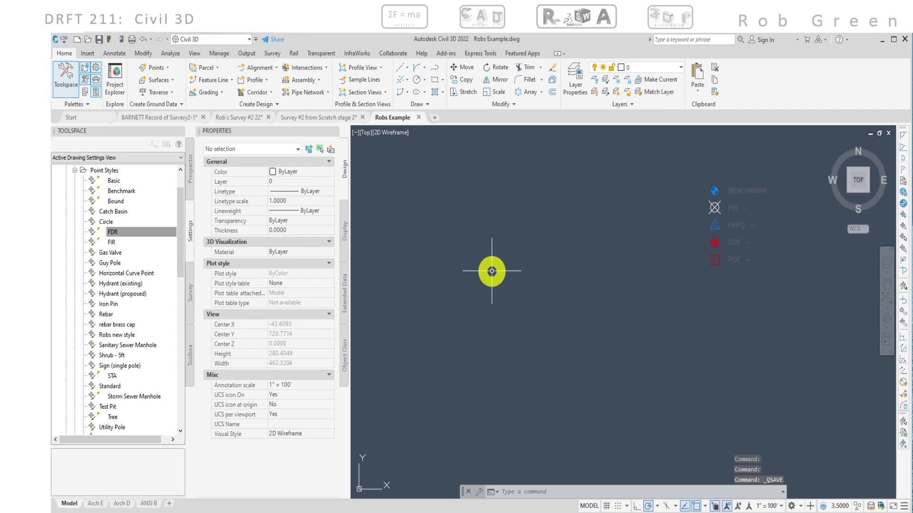
{"action": "scroll", "coordinate": [492, 271], "scroll_direction": "down", "scroll_amount": 6}
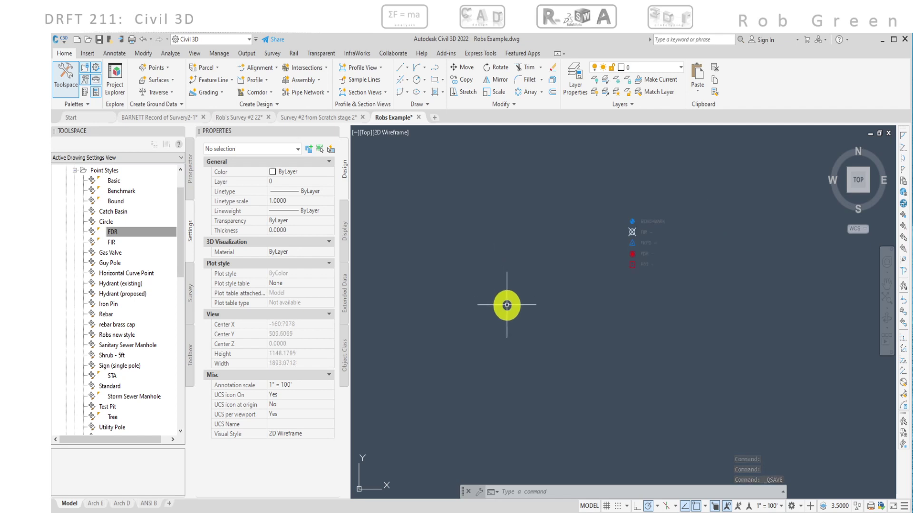
{"action": "middle_click_drag", "start_coordinate": [598, 332], "coordinate": [609, 317]}
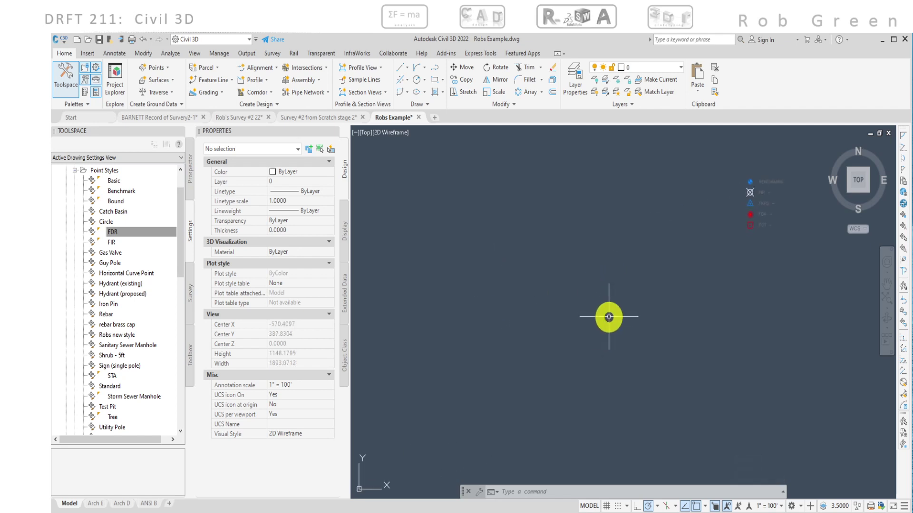